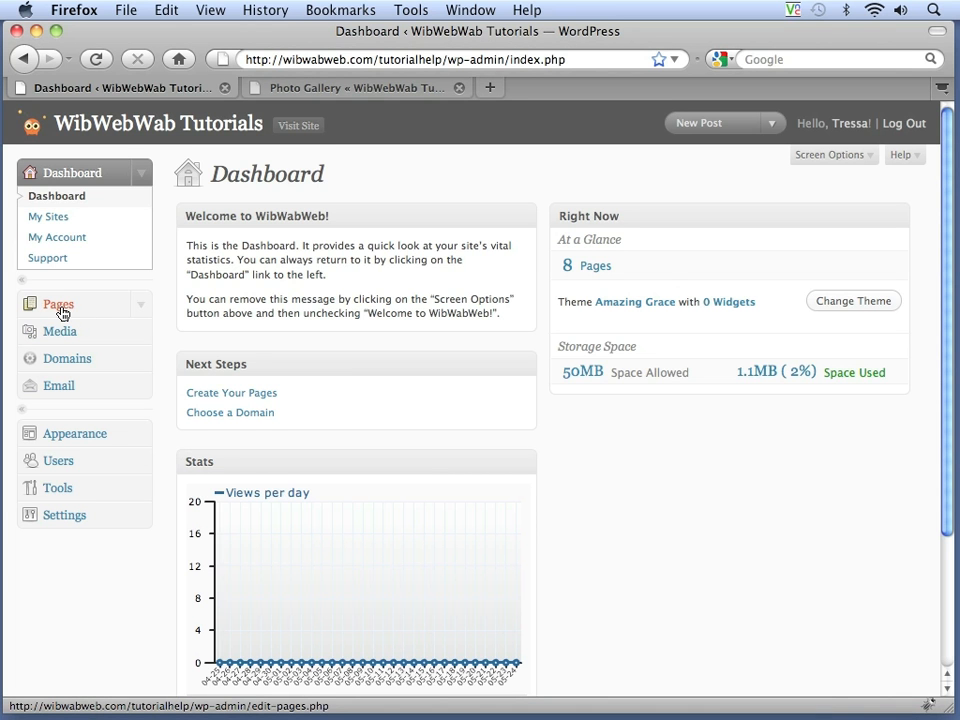
Step: Open the Photo Gallery page for editing and start a new line below its introductory sentence
{"action": "left_click", "coordinate": [61, 311]}
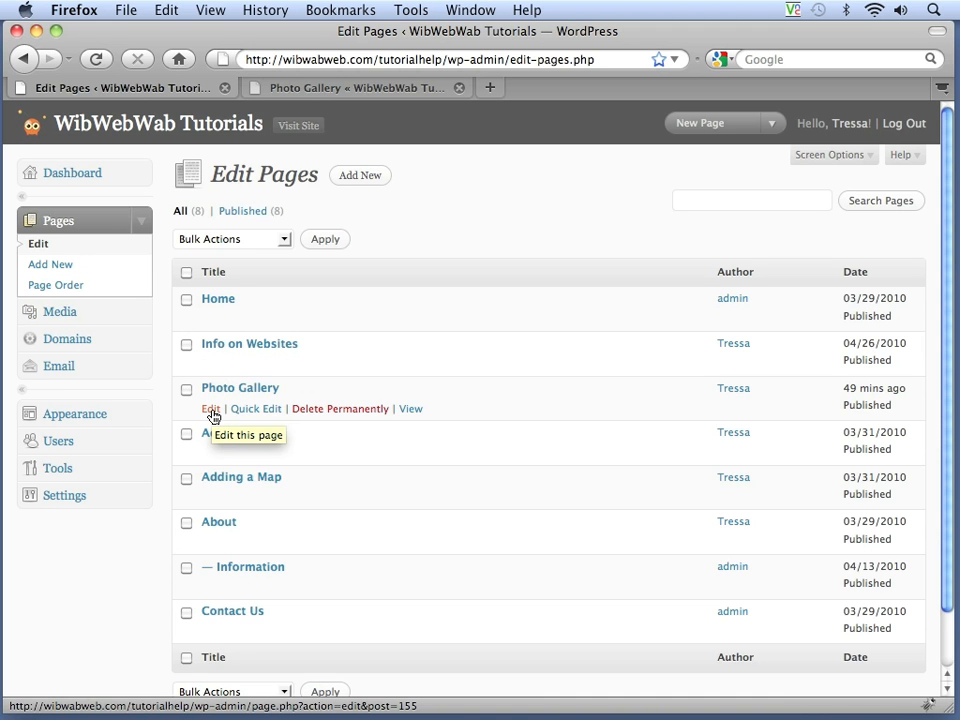
{"action": "left_click", "coordinate": [212, 413]}
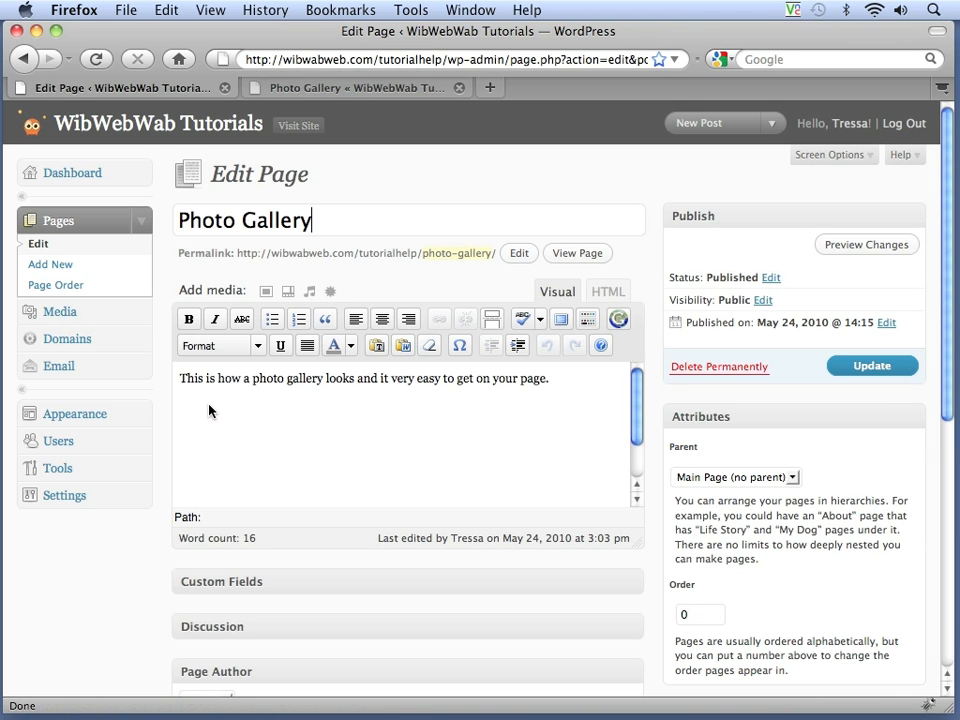
{"action": "left_click", "coordinate": [562, 381]}
{"action": "key", "text": "Return"}
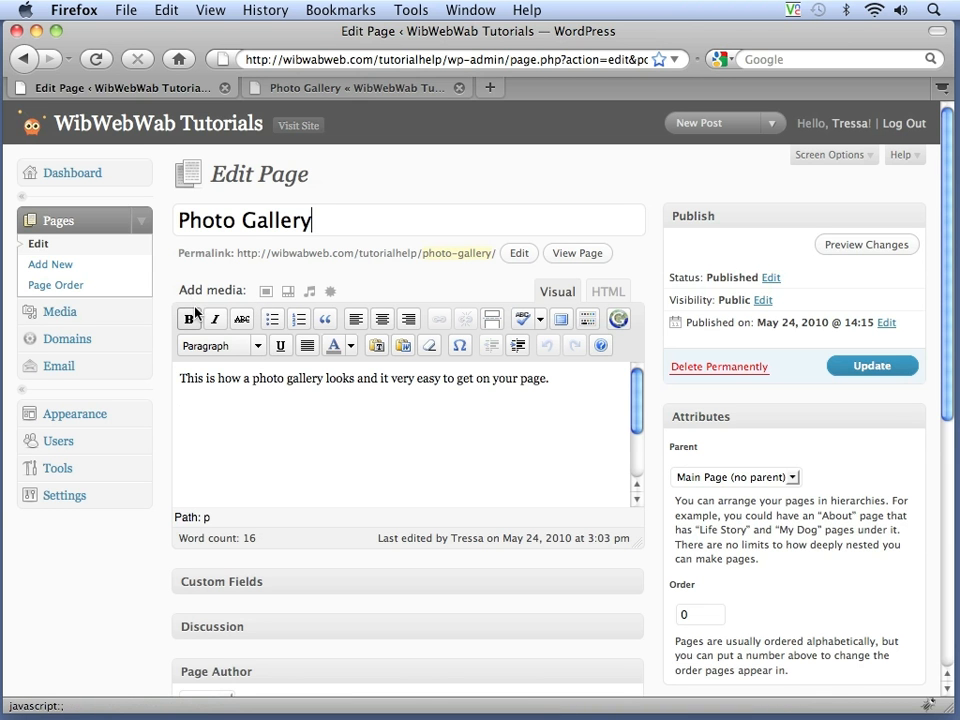
Step: In the page's uploaded image gallery, link thumbnails to the Attachment Page and order the images by Title
{"action": "left_click", "coordinate": [265, 299]}
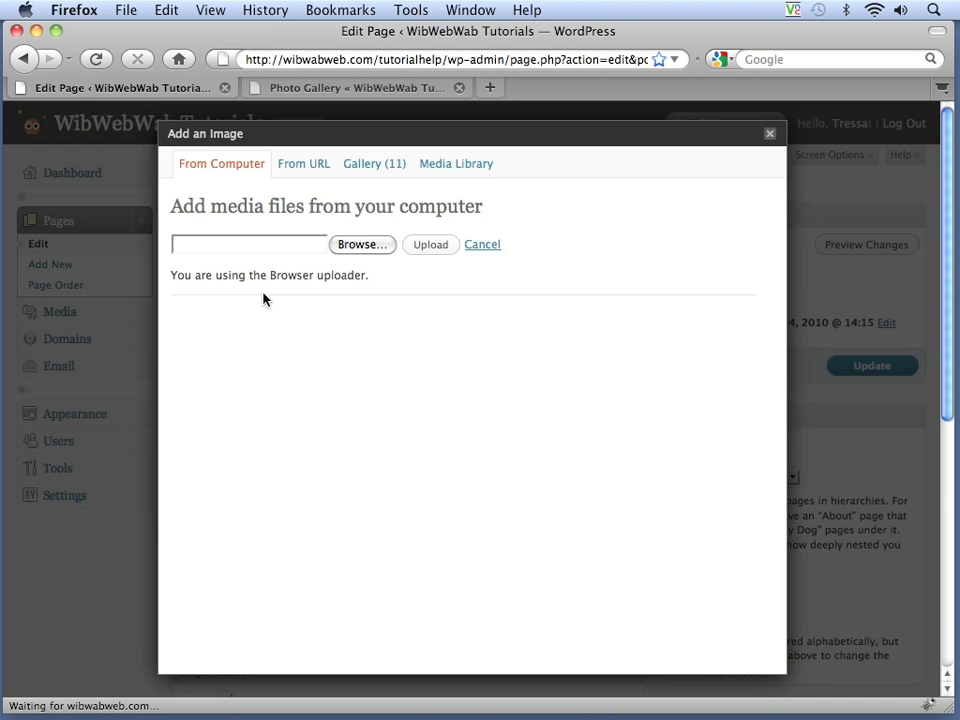
{"action": "left_click", "coordinate": [362, 166]}
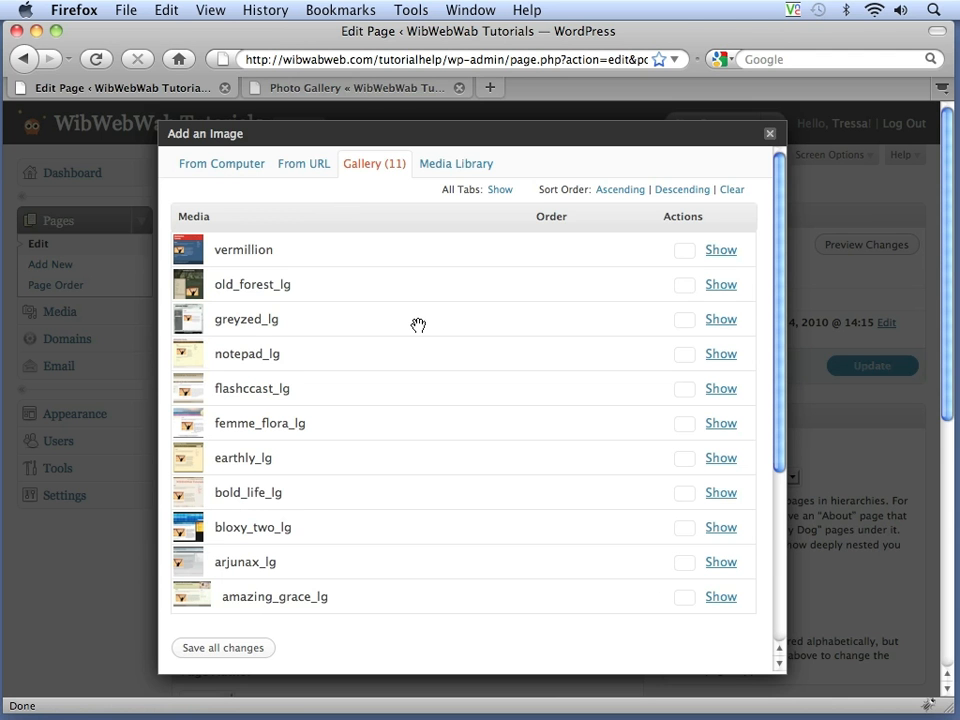
{"action": "scroll", "coordinate": [418, 325], "scroll_direction": "down", "scroll_amount": 3}
{"action": "scroll", "coordinate": [412, 325], "scroll_direction": "down", "scroll_amount": 5}
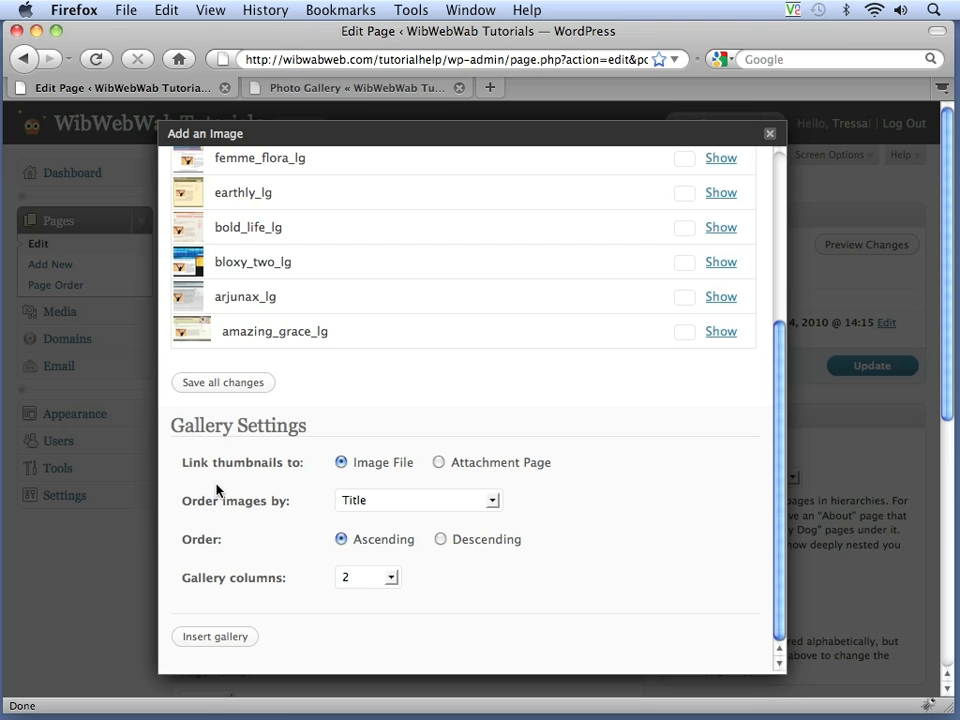
{"action": "left_click", "coordinate": [439, 466]}
{"action": "left_click", "coordinate": [495, 503]}
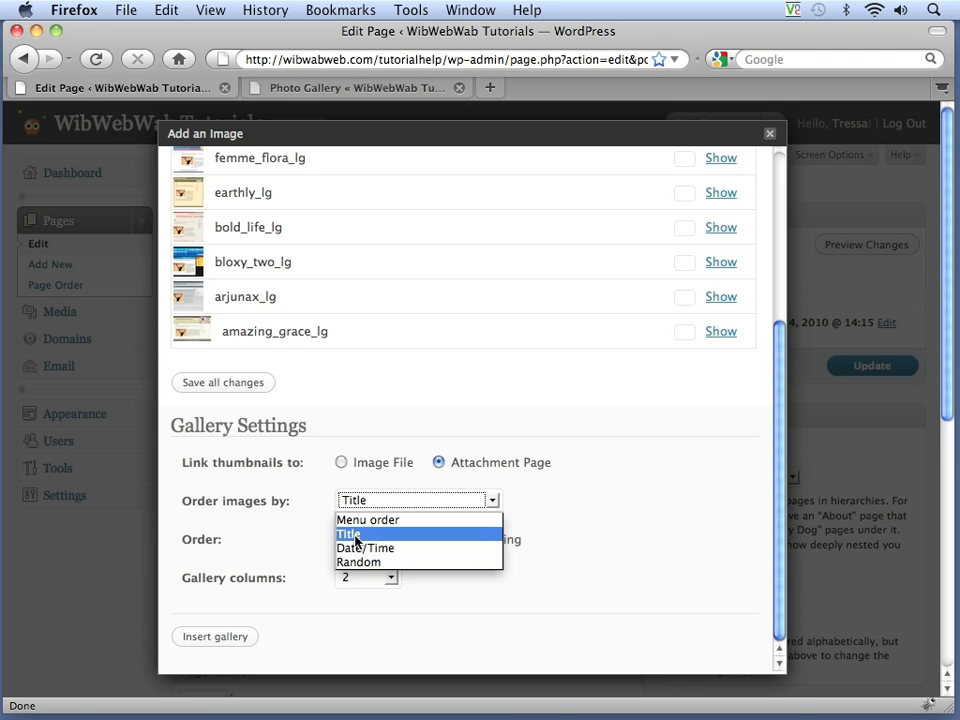
{"action": "left_click", "coordinate": [356, 541]}
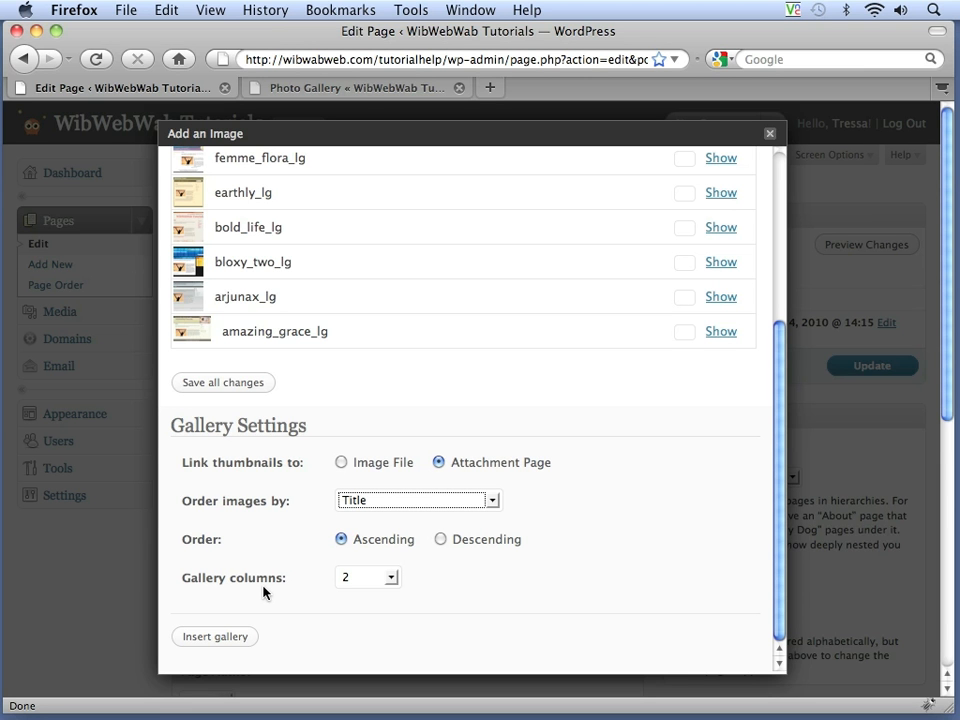
Step: Set the gallery columns to 3 and insert the gallery into the page
{"action": "left_click", "coordinate": [390, 578]}
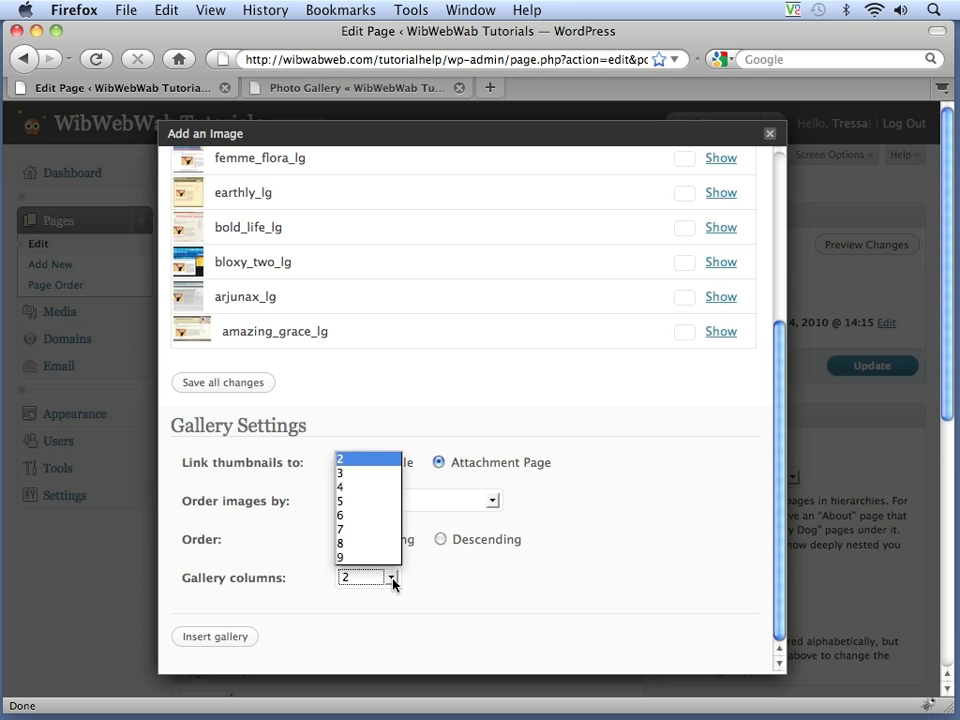
{"action": "left_click", "coordinate": [360, 477]}
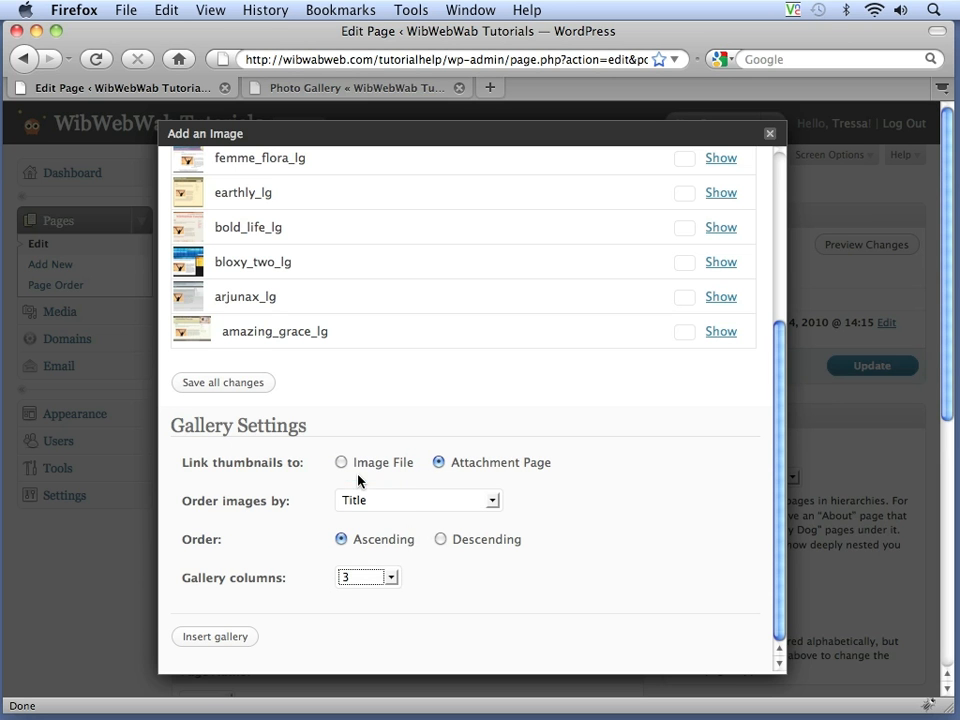
{"action": "left_click", "coordinate": [342, 608]}
{"action": "left_click", "coordinate": [226, 644]}
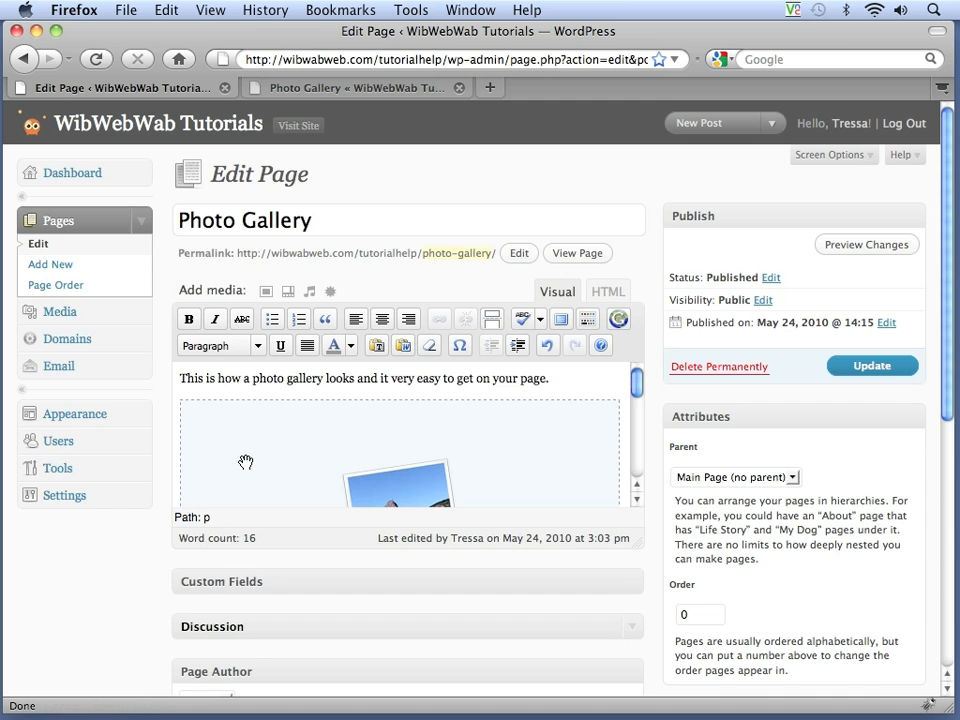
Step: Check the inserted gallery placeholder in the editor and preview the page changes
{"action": "scroll", "coordinate": [244, 462], "scroll_direction": "down", "scroll_amount": 5}
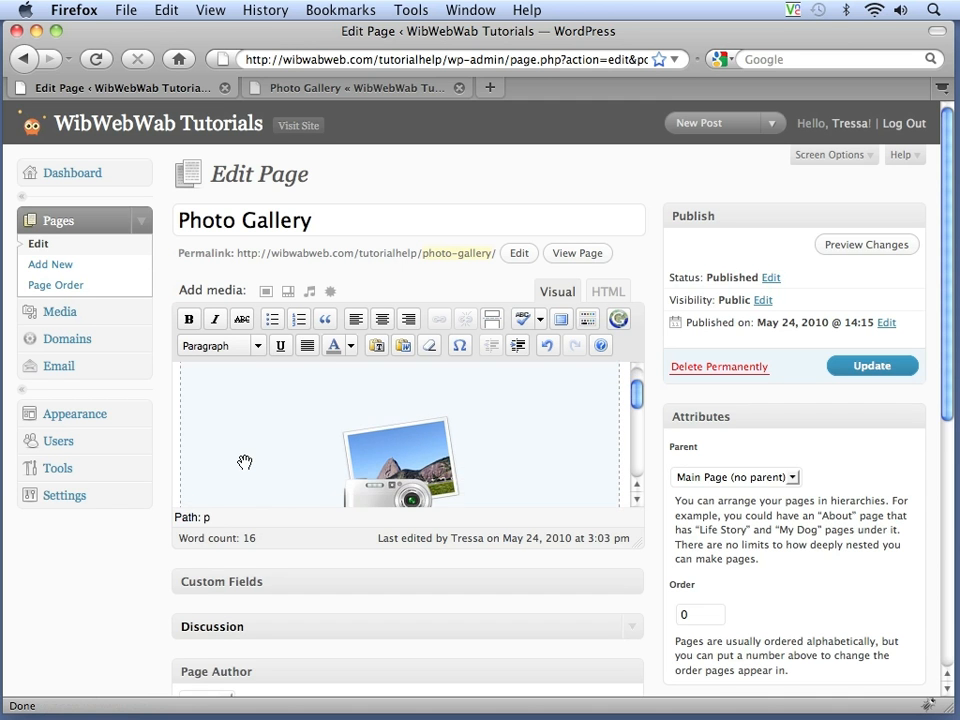
{"action": "scroll", "coordinate": [244, 462], "scroll_direction": "down", "scroll_amount": 3}
{"action": "scroll", "coordinate": [244, 462], "scroll_direction": "up", "scroll_amount": 4}
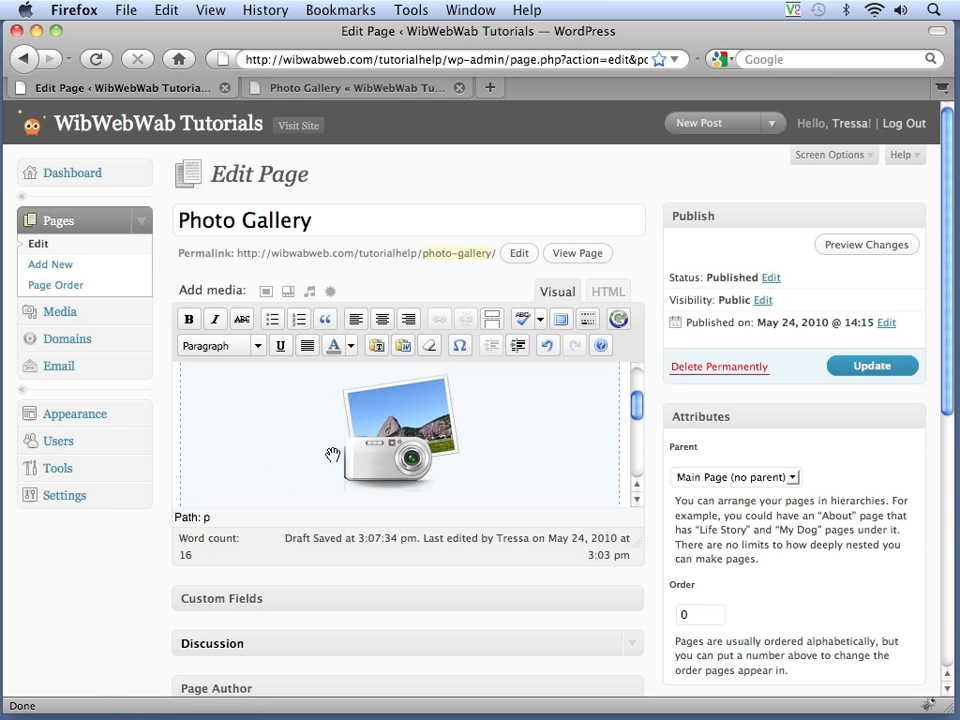
{"action": "scroll", "coordinate": [511, 454], "scroll_direction": "up", "scroll_amount": 2}
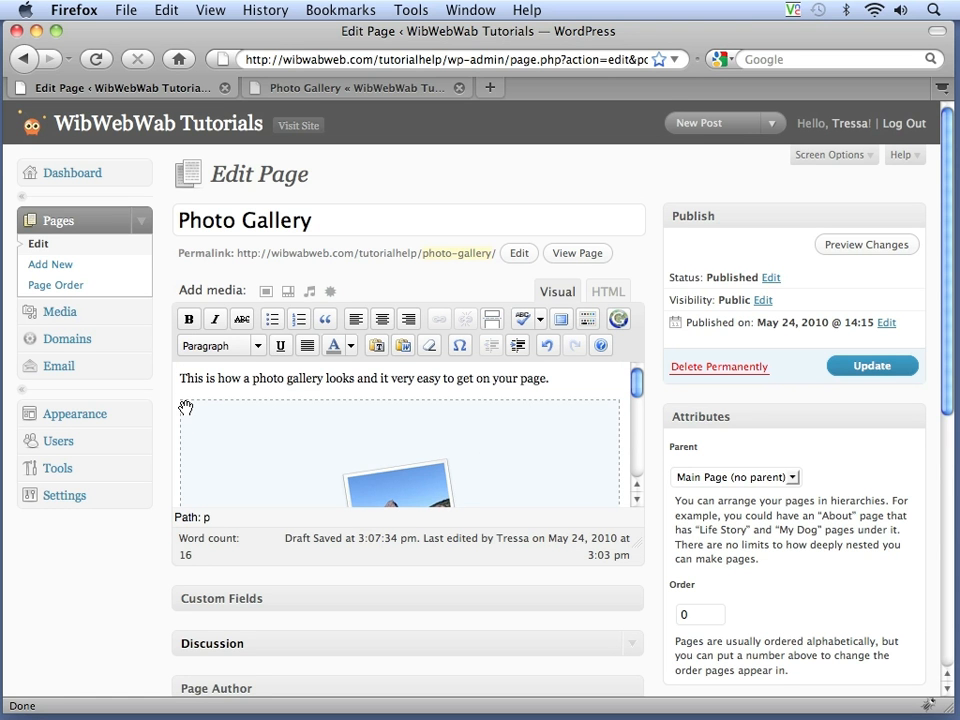
{"action": "scroll", "coordinate": [632, 460], "scroll_direction": "down", "scroll_amount": 3}
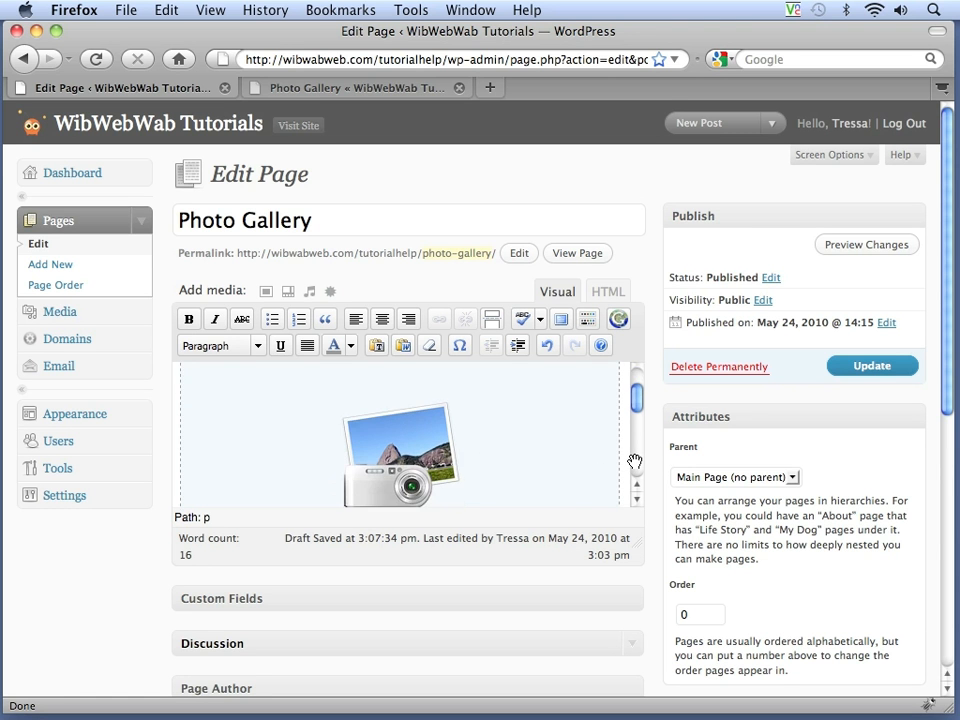
{"action": "scroll", "coordinate": [634, 461], "scroll_direction": "down", "scroll_amount": 2}
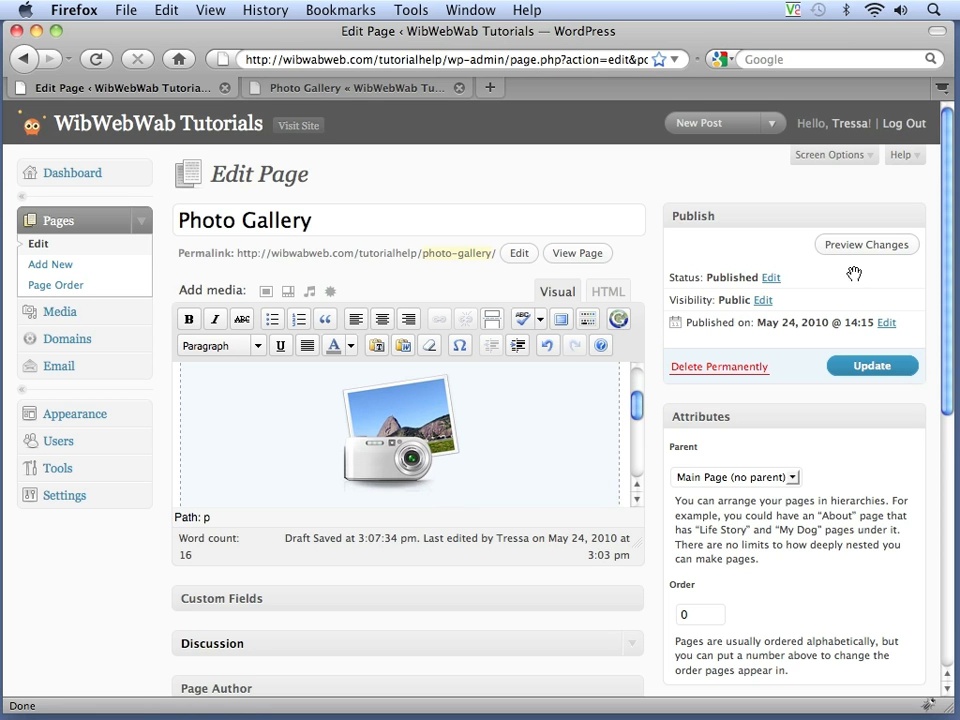
{"action": "left_click_drag", "start_coordinate": [855, 276], "coordinate": [853, 259]}
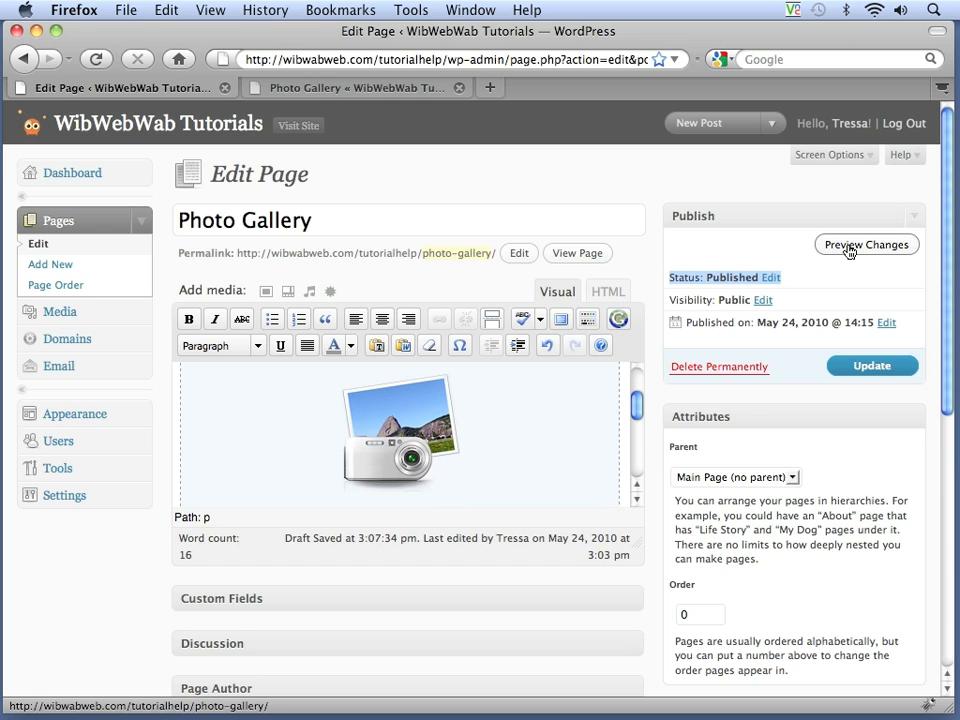
{"action": "left_click", "coordinate": [848, 252]}
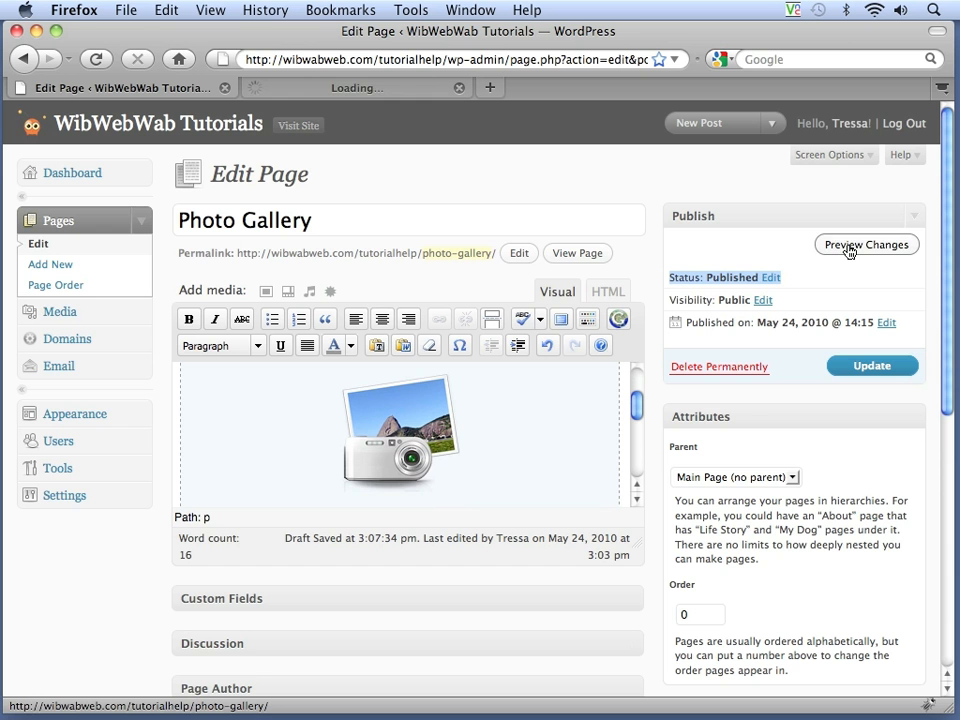
{"action": "left_click", "coordinate": [356, 89]}
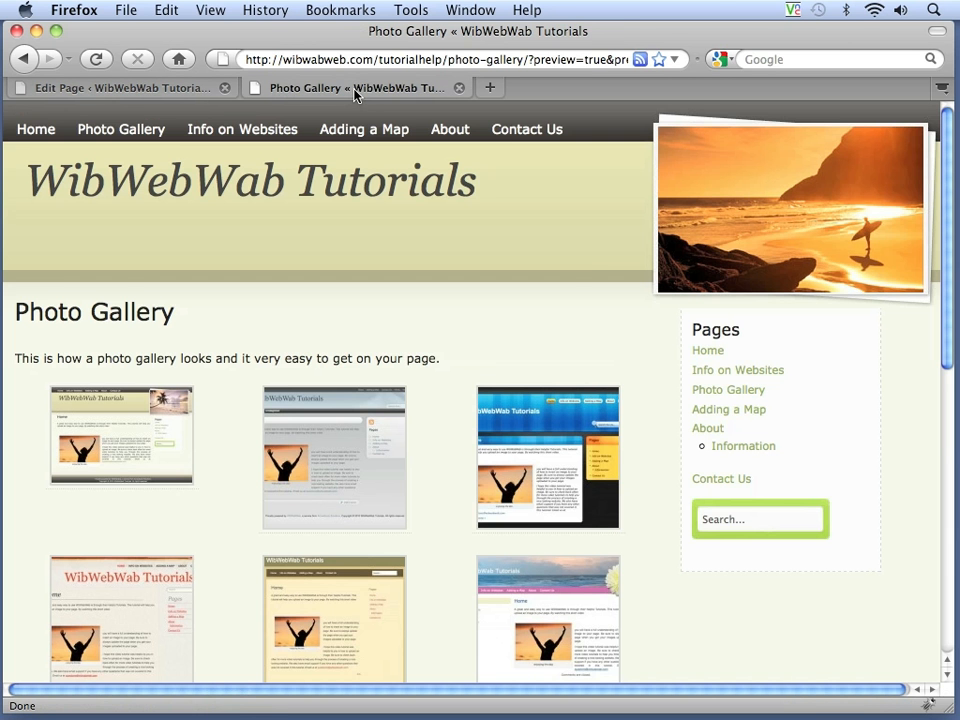
Step: Look through the gallery thumbnails in the preview and open the first image's attachment page
{"action": "scroll", "coordinate": [584, 252], "scroll_direction": "down", "scroll_amount": 2}
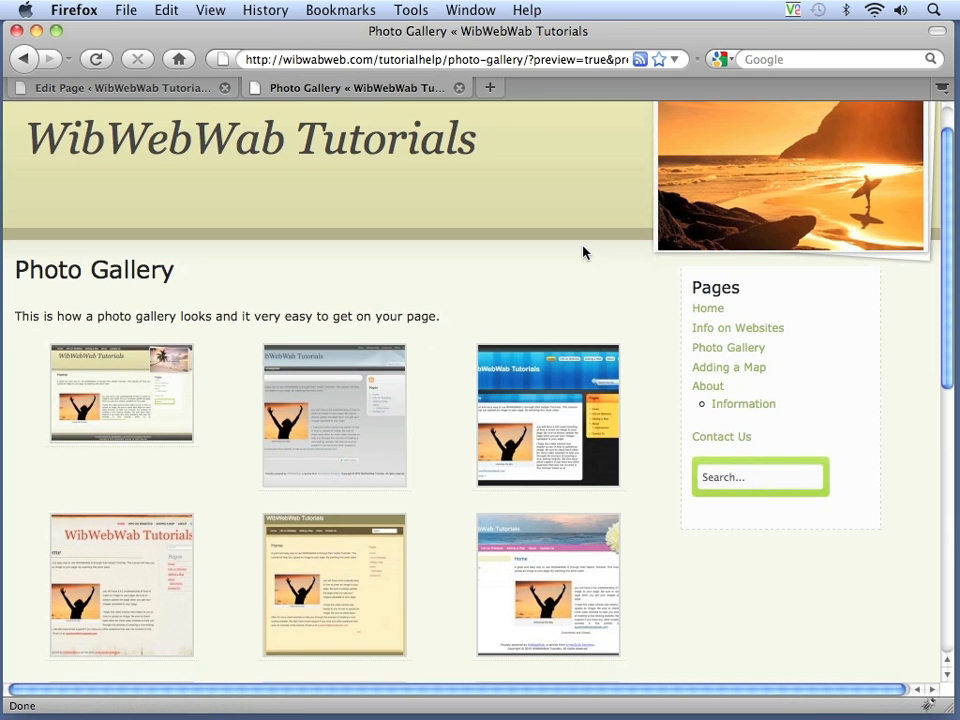
{"action": "scroll", "coordinate": [584, 252], "scroll_direction": "down", "scroll_amount": 3}
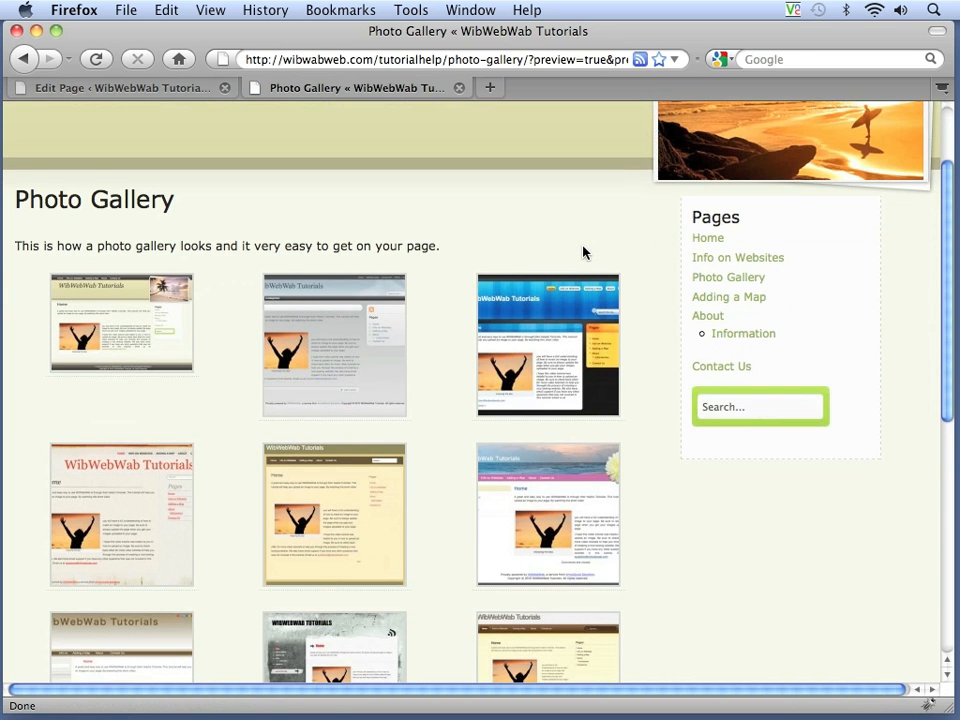
{"action": "scroll", "coordinate": [584, 252], "scroll_direction": "down", "scroll_amount": 14}
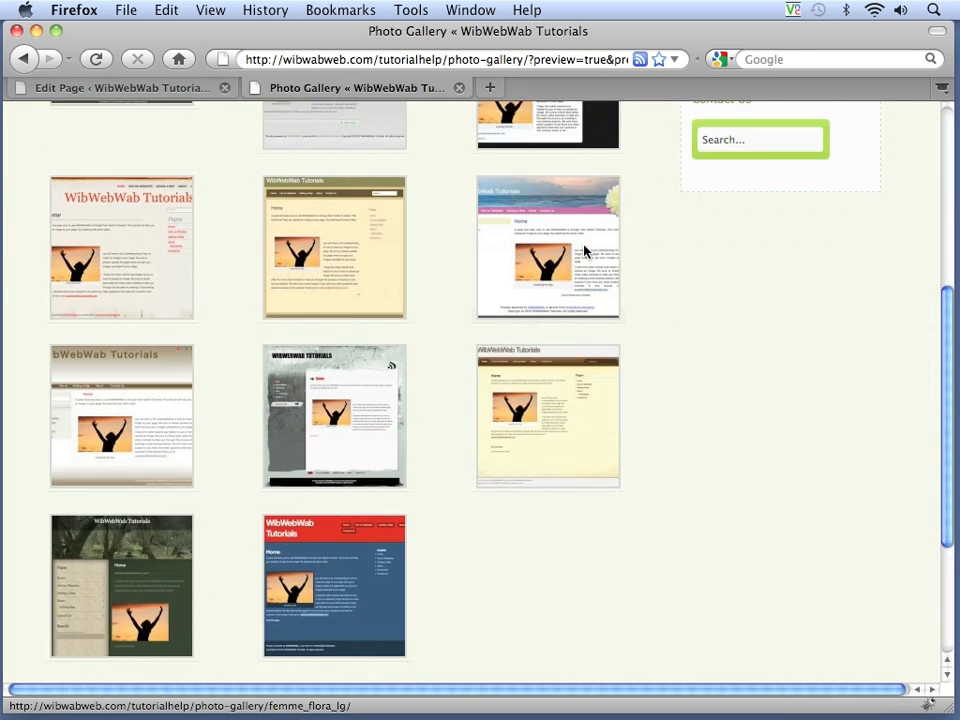
{"action": "scroll", "coordinate": [584, 252], "scroll_direction": "up", "scroll_amount": 19}
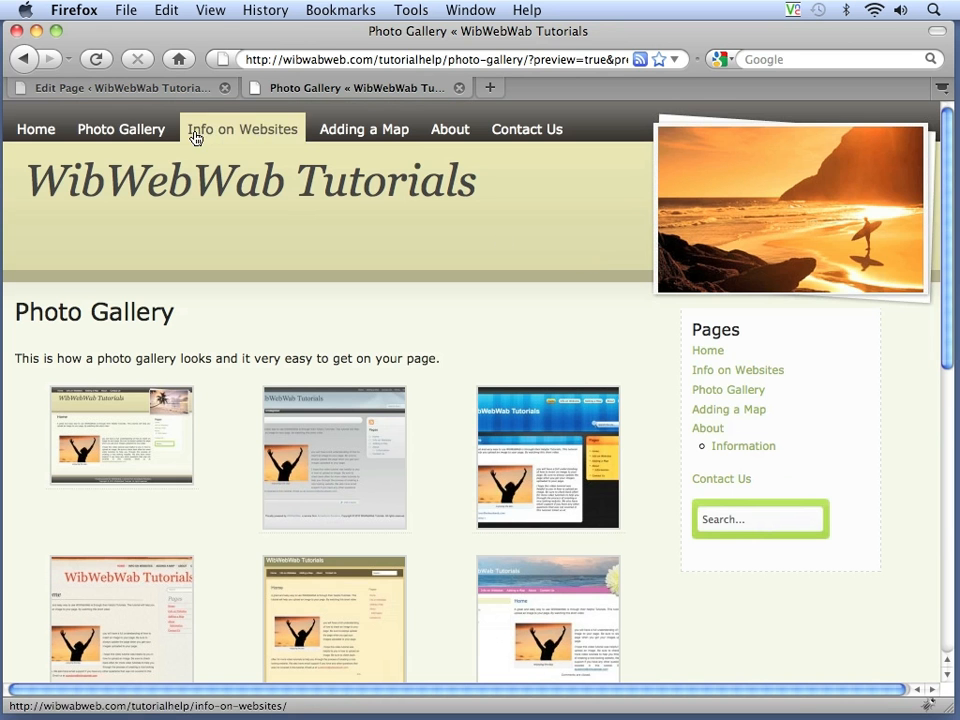
{"action": "left_click", "coordinate": [150, 437]}
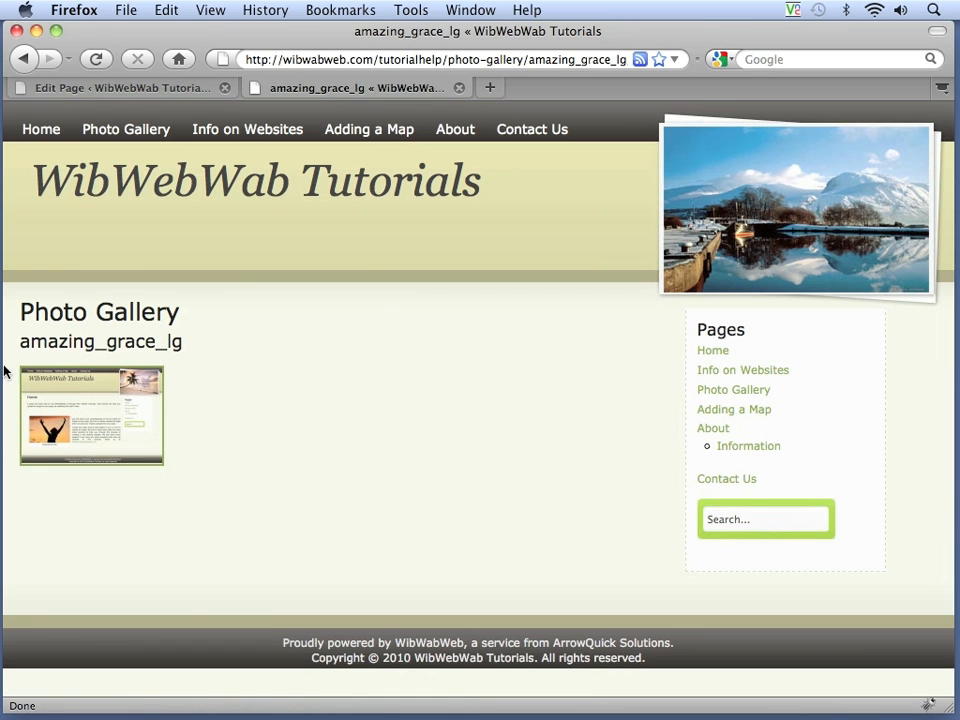
Step: Return to the Photo Gallery page editor and open the inserted gallery for editing
{"action": "left_click", "coordinate": [68, 90]}
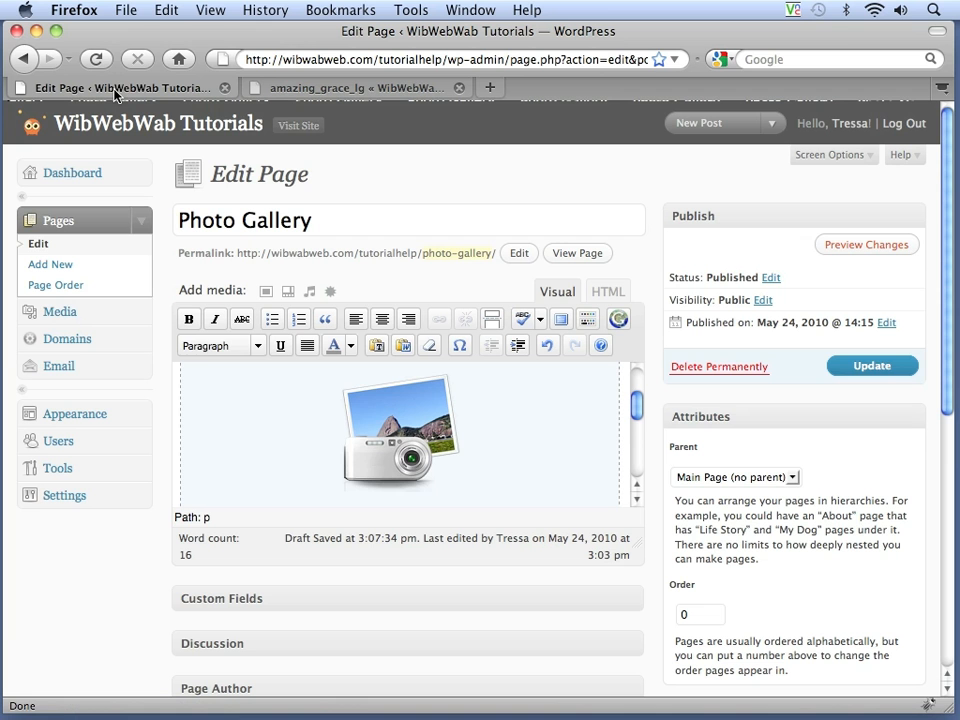
{"action": "scroll", "coordinate": [266, 476], "scroll_direction": "up", "scroll_amount": 2}
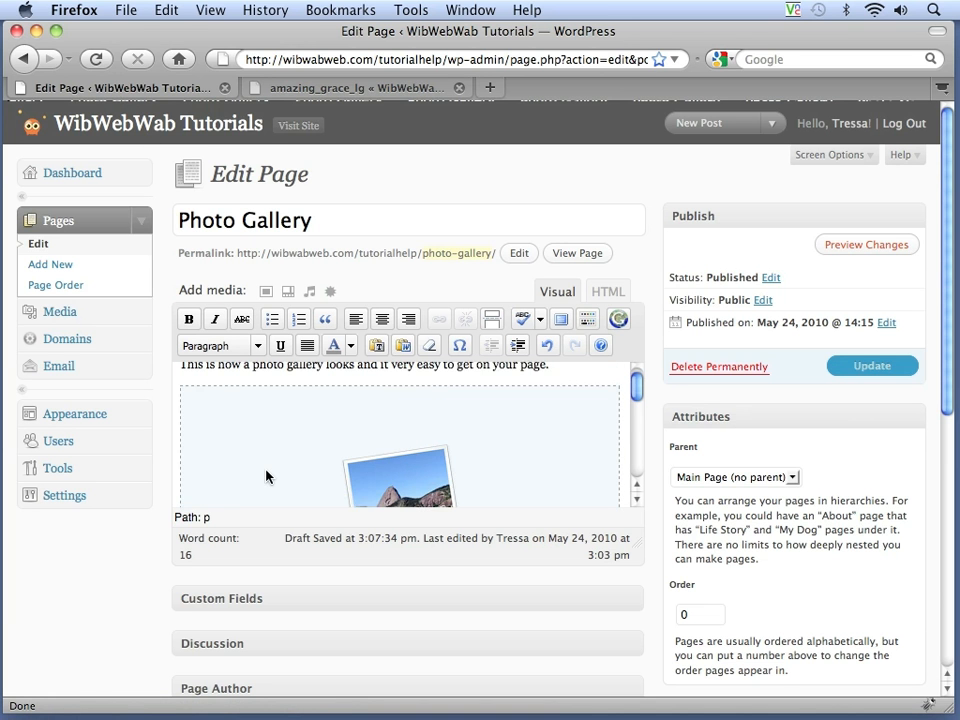
{"action": "scroll", "coordinate": [266, 476], "scroll_direction": "up", "scroll_amount": 1}
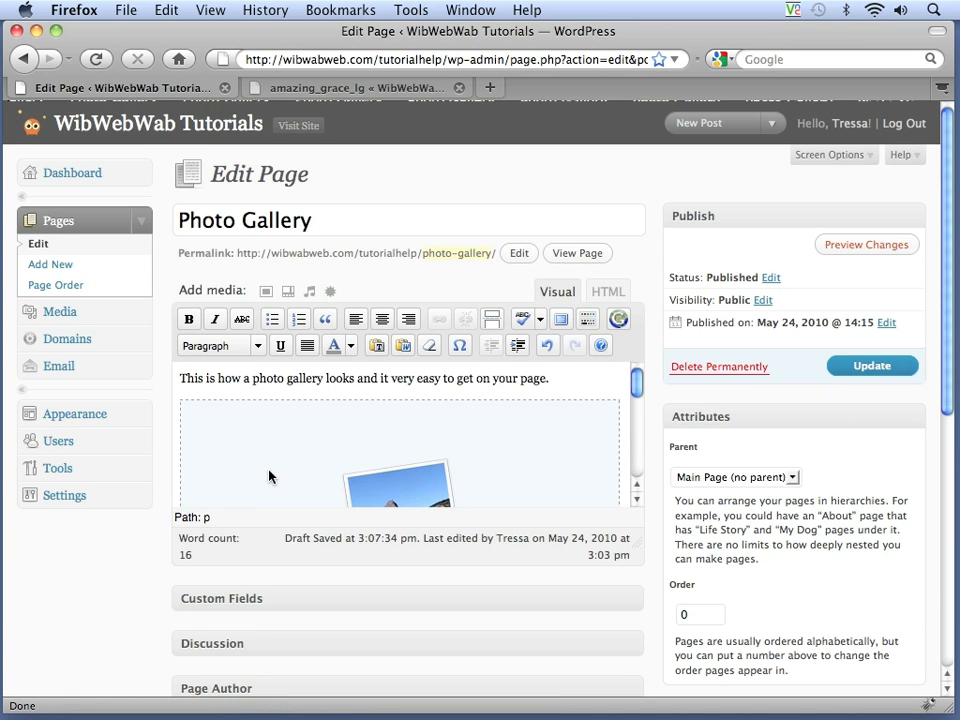
{"action": "left_click", "coordinate": [246, 467]}
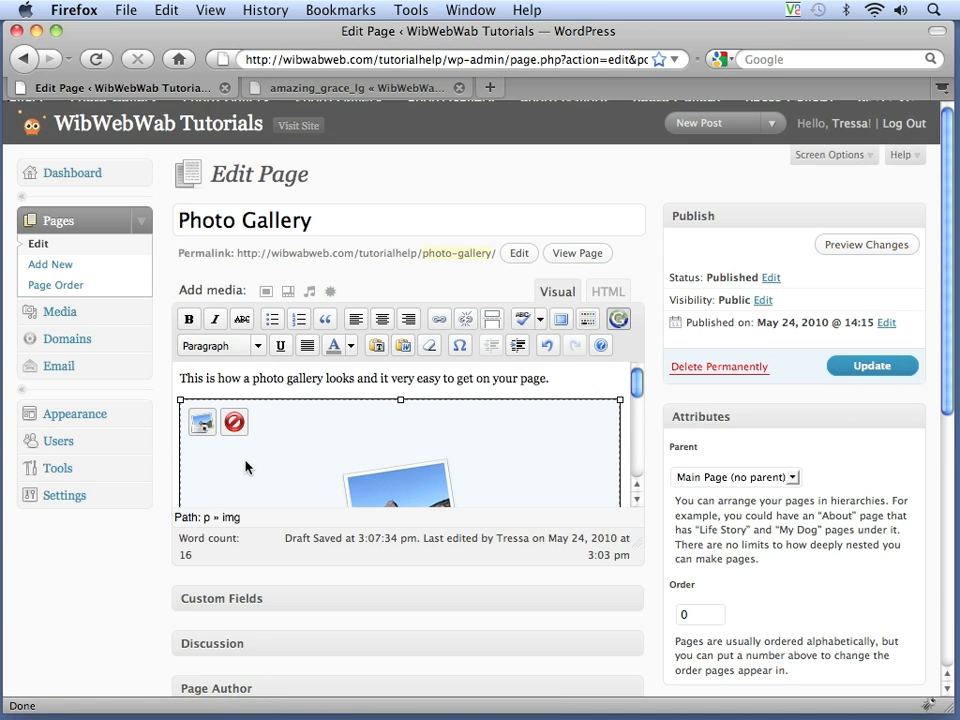
{"action": "left_click", "coordinate": [203, 432]}
{"action": "left_click", "coordinate": [202, 425]}
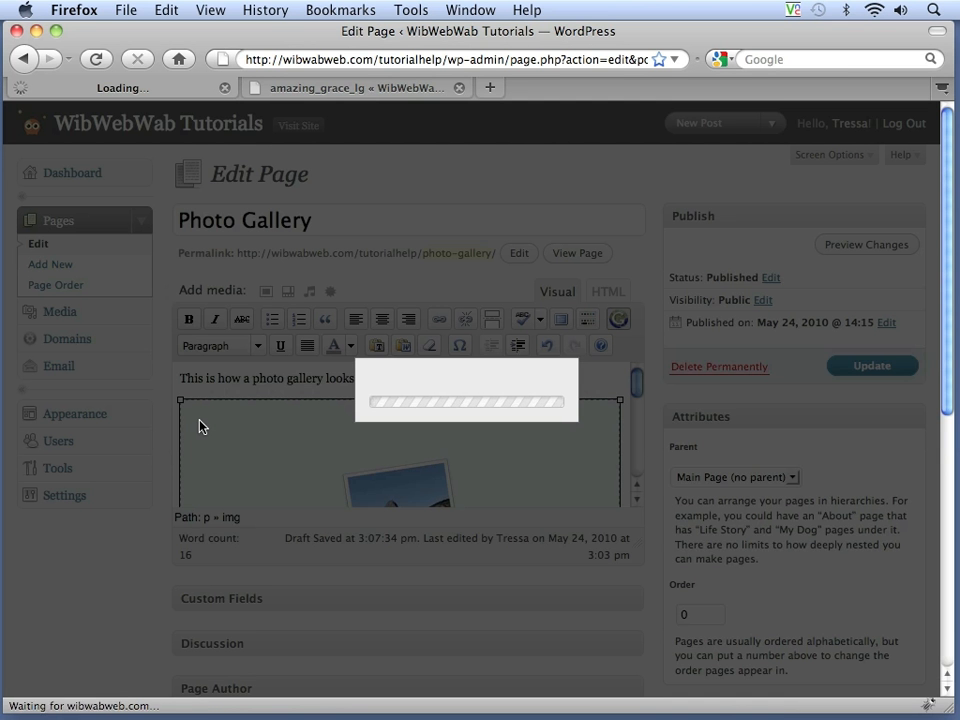
Step: Set the gallery columns to 2 and update the gallery settings
{"action": "scroll", "coordinate": [507, 480], "scroll_direction": "down", "scroll_amount": 6}
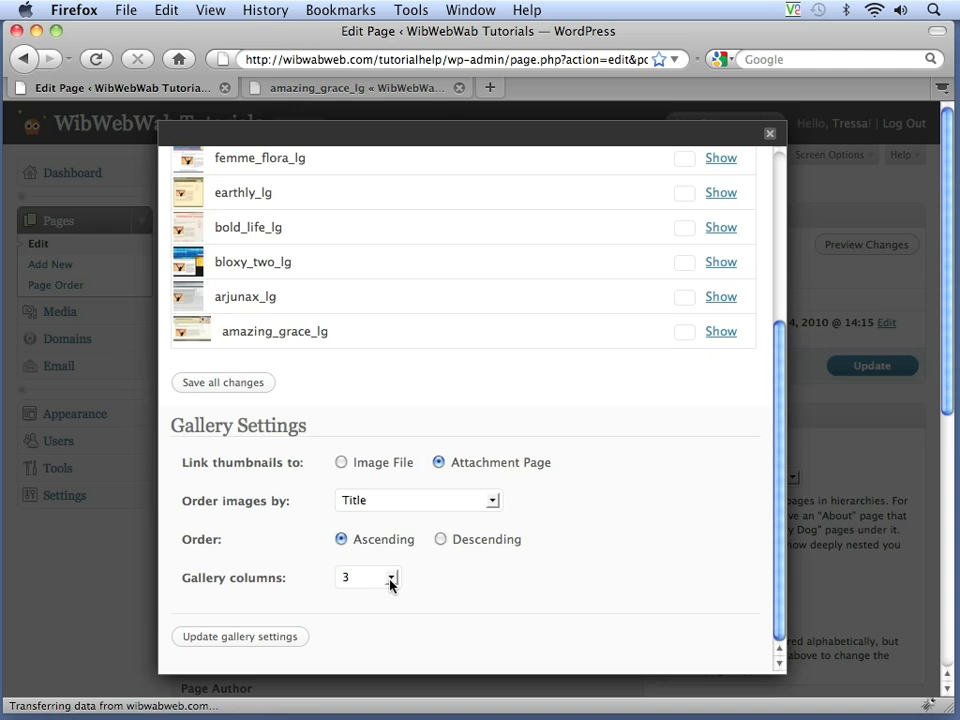
{"action": "left_click", "coordinate": [391, 578]}
{"action": "left_click", "coordinate": [361, 462]}
{"action": "left_click", "coordinate": [341, 657]}
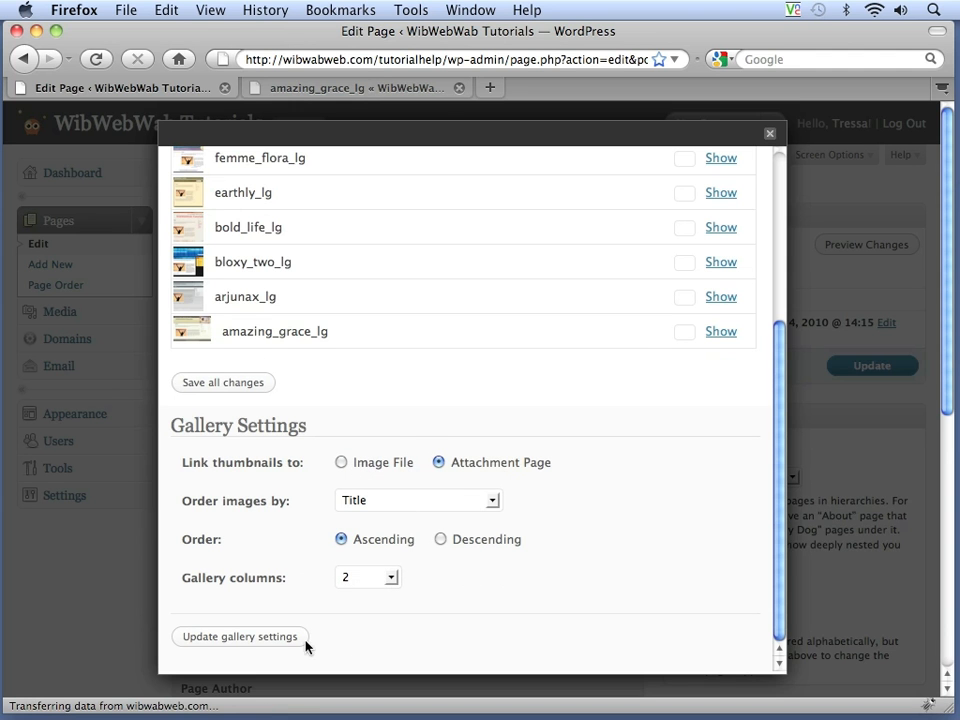
{"action": "left_click", "coordinate": [230, 637]}
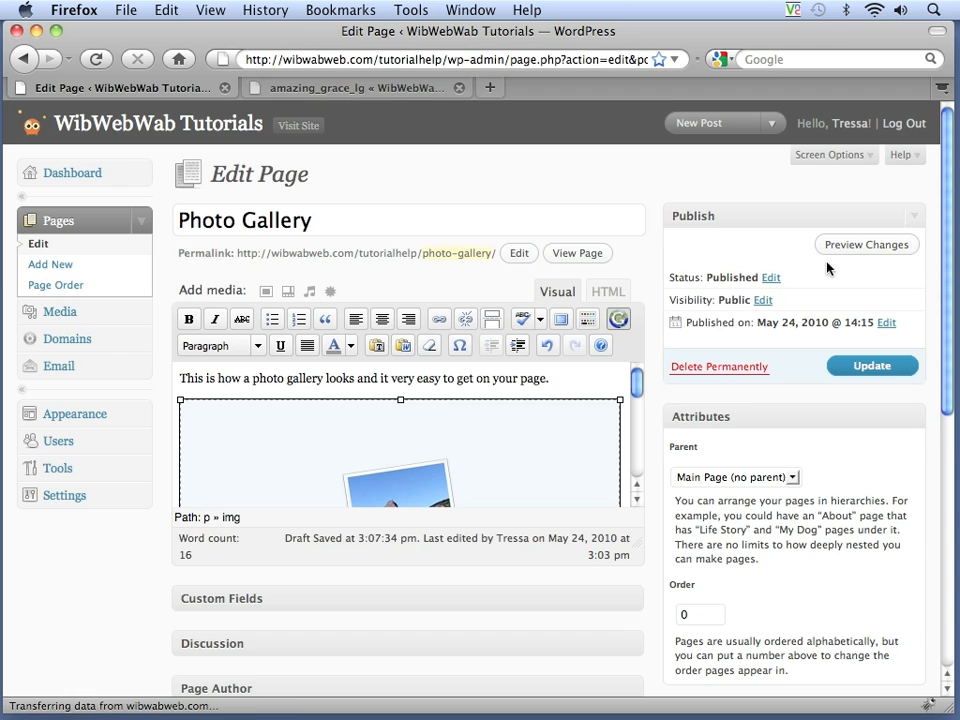
Step: Preview the page changes and examine the gallery's thumbnail layout
{"action": "left_click", "coordinate": [862, 248]}
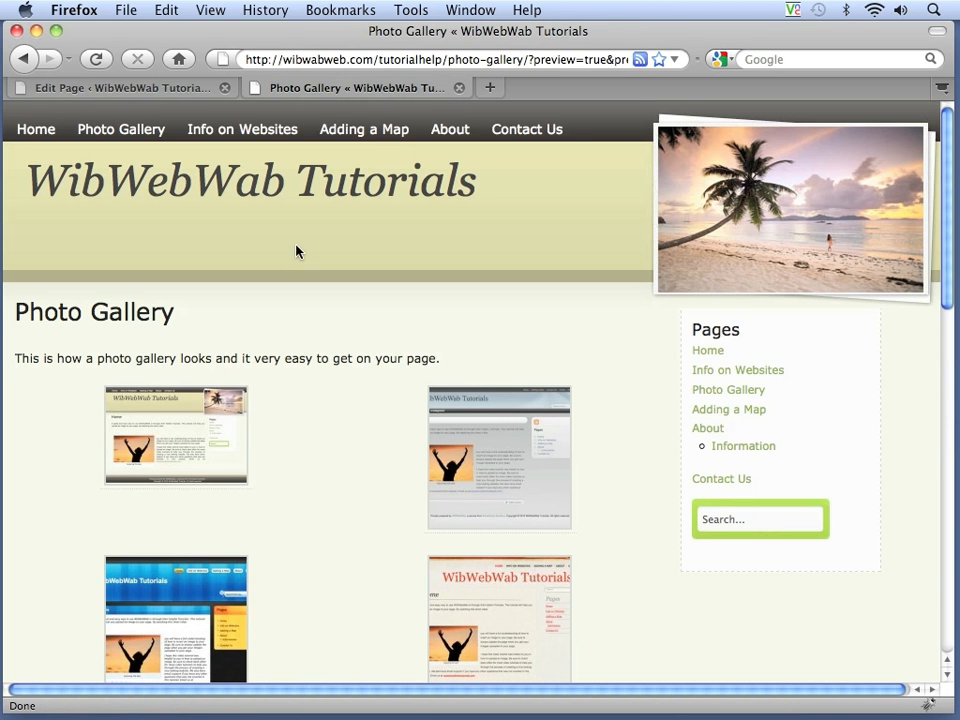
{"action": "scroll", "coordinate": [365, 314], "scroll_direction": "down", "scroll_amount": 4}
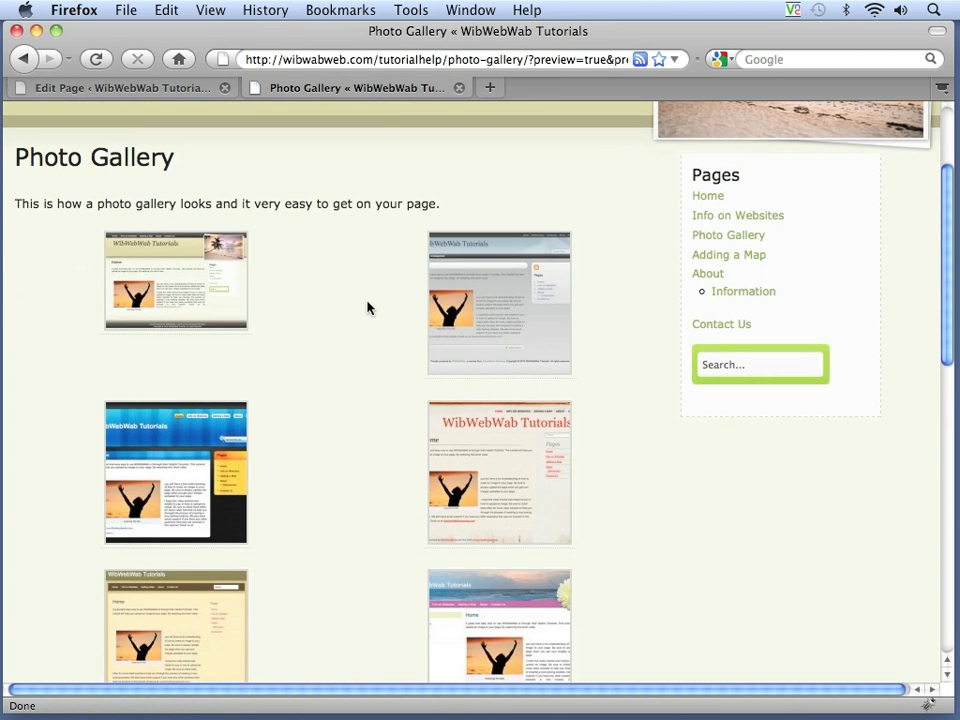
{"action": "scroll", "coordinate": [367, 308], "scroll_direction": "down", "scroll_amount": 2}
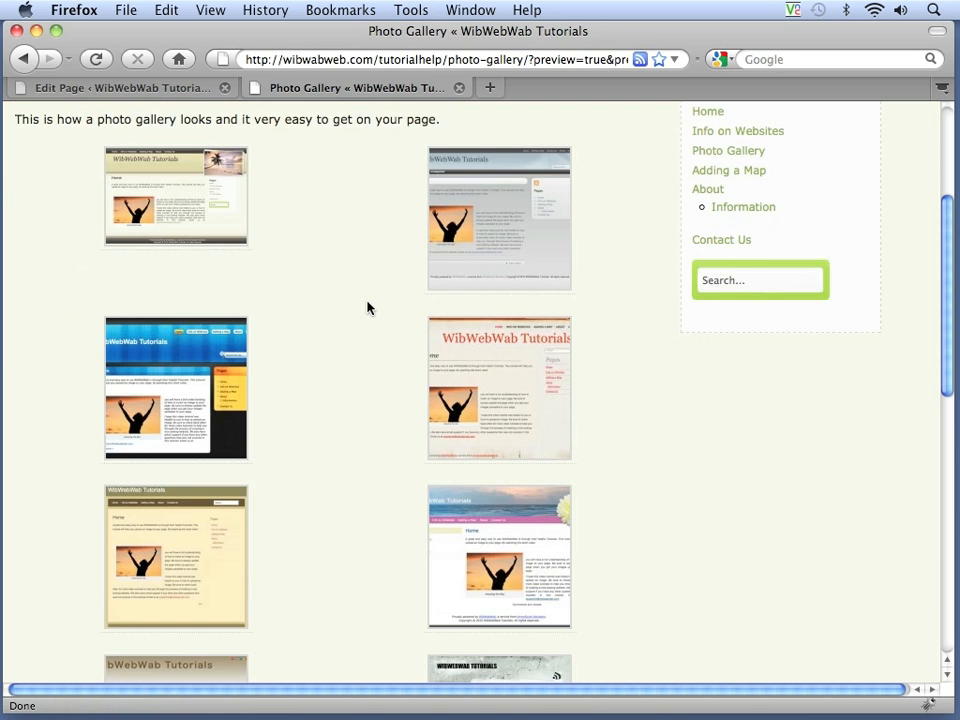
Step: Look through the previewed gallery's thumbnail rows down the page and back up to the page heading
{"action": "scroll", "coordinate": [367, 308], "scroll_direction": "down", "scroll_amount": 8}
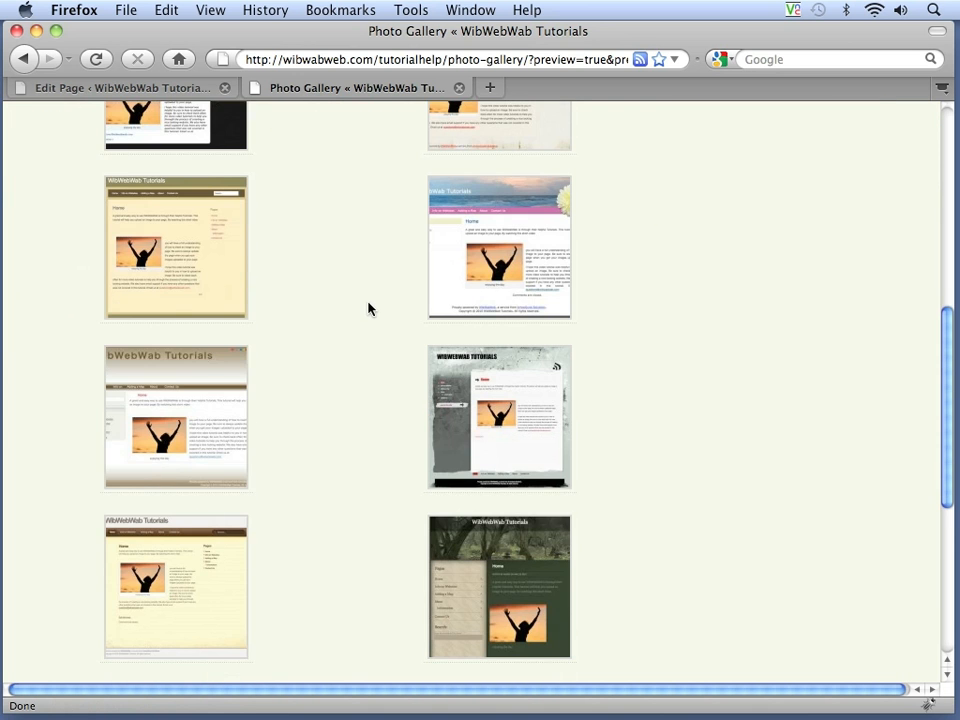
{"action": "scroll", "coordinate": [368, 308], "scroll_direction": "up", "scroll_amount": 12}
{"action": "scroll", "coordinate": [368, 311], "scroll_direction": "up", "scroll_amount": 2}
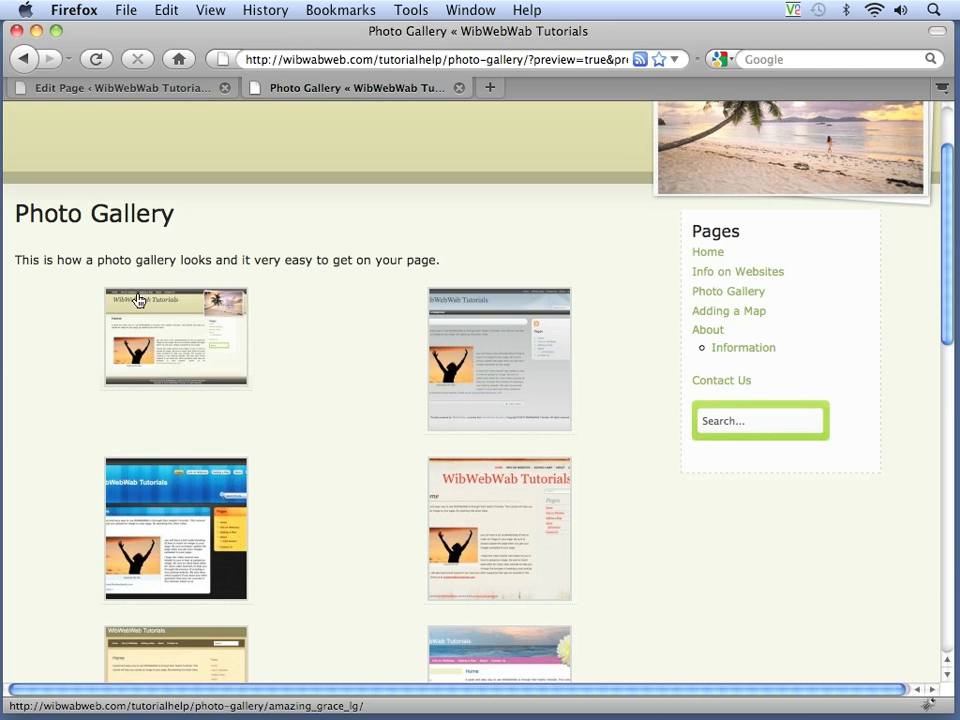
{"action": "scroll", "coordinate": [186, 135], "scroll_direction": "up", "scroll_amount": 3}
Step: Reopen the inserted gallery from the page editor, set its columns to 3 and update the gallery settings
{"action": "left_click", "coordinate": [155, 88]}
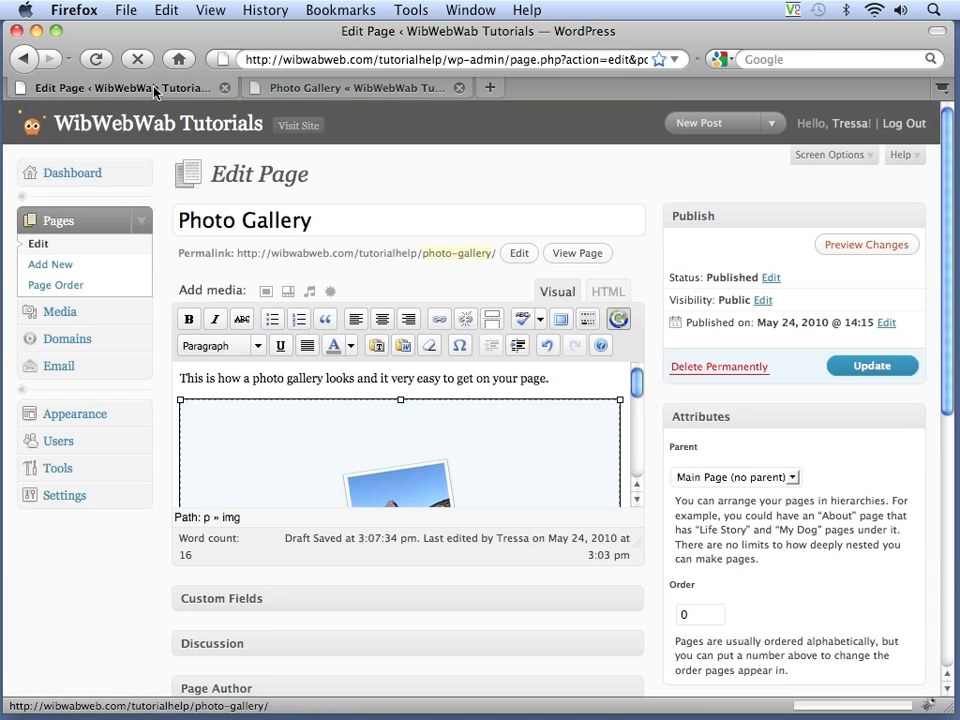
{"action": "left_click", "coordinate": [257, 456]}
{"action": "left_click", "coordinate": [202, 425]}
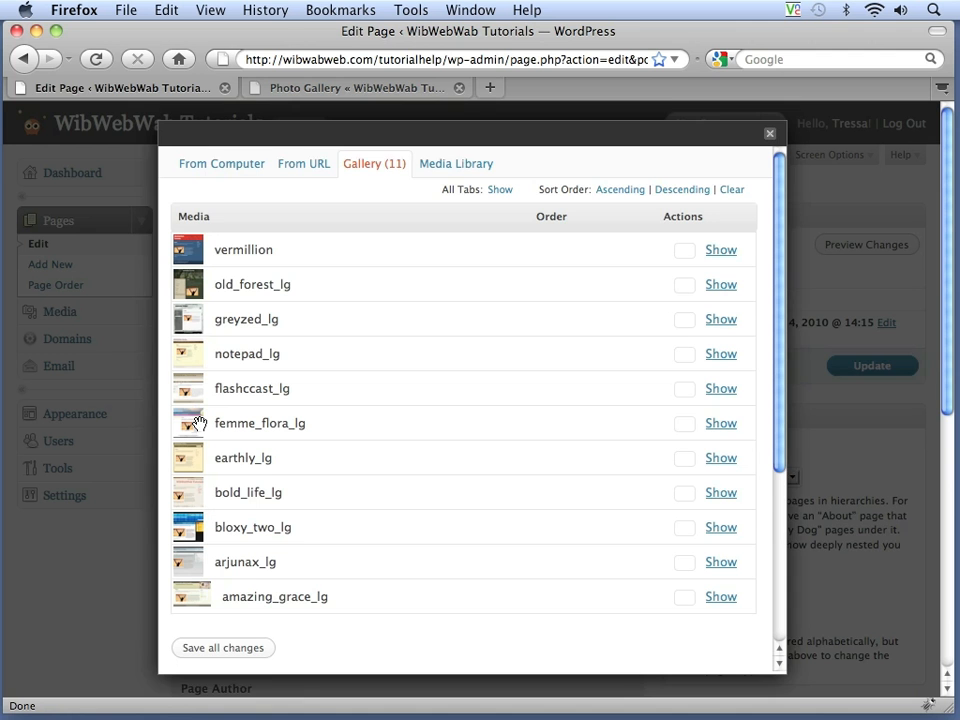
{"action": "scroll", "coordinate": [237, 500], "scroll_direction": "down", "scroll_amount": 5}
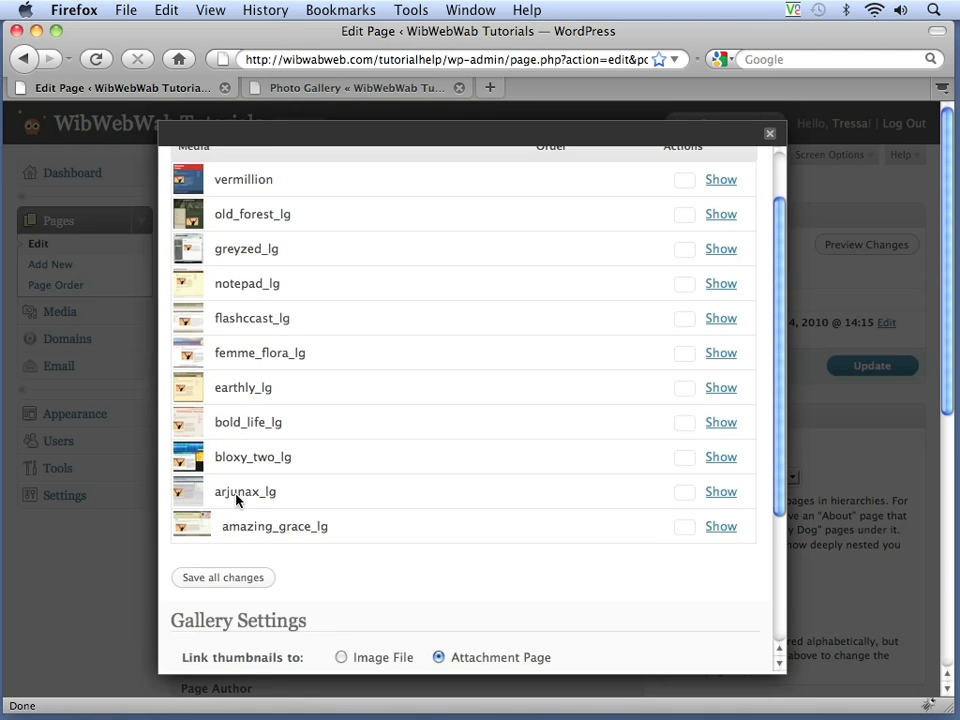
{"action": "scroll", "coordinate": [237, 498], "scroll_direction": "down", "scroll_amount": 2}
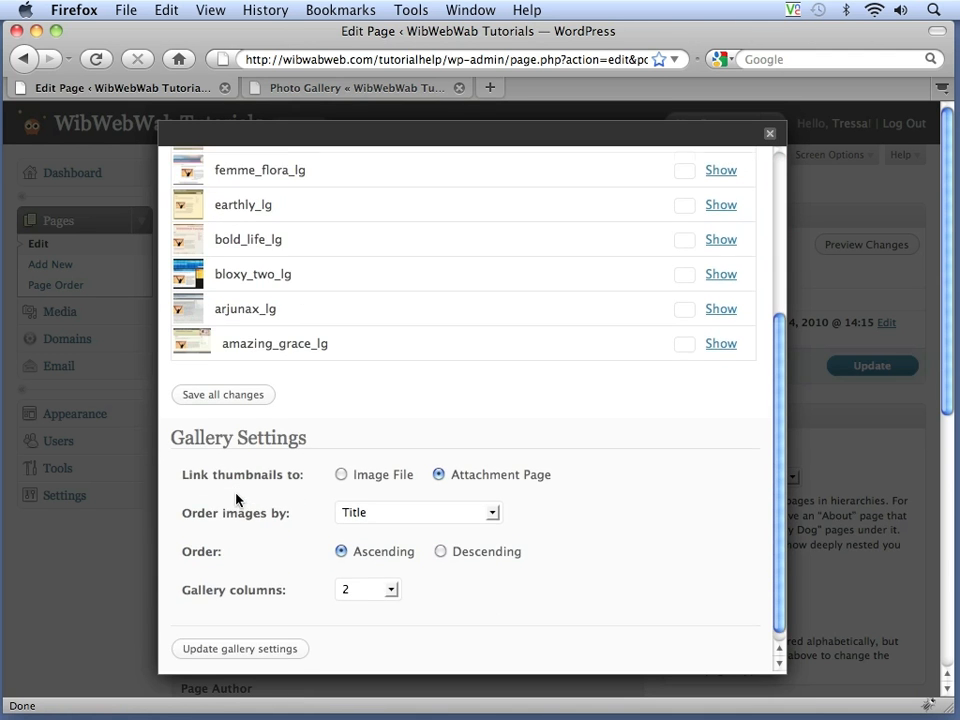
{"action": "left_click", "coordinate": [391, 578]}
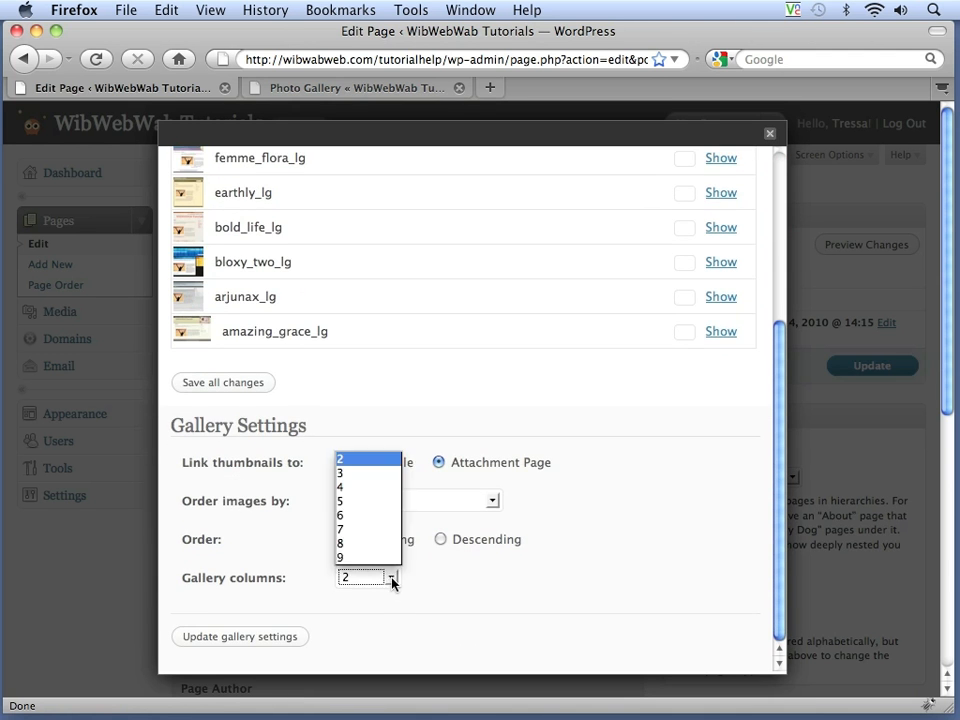
{"action": "left_click", "coordinate": [379, 476]}
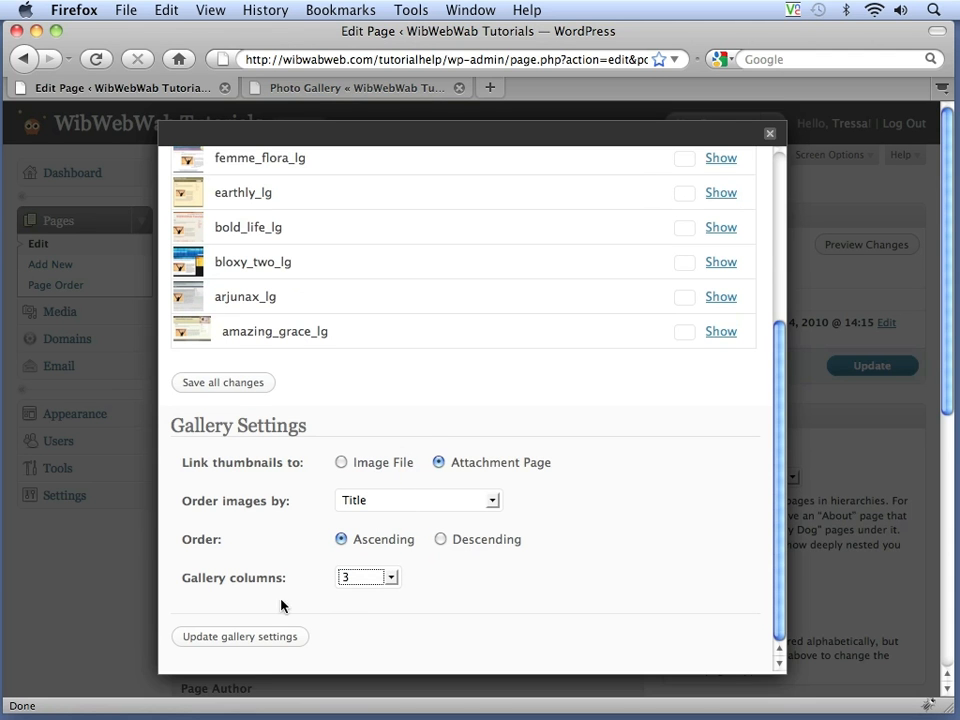
{"action": "left_click", "coordinate": [241, 637]}
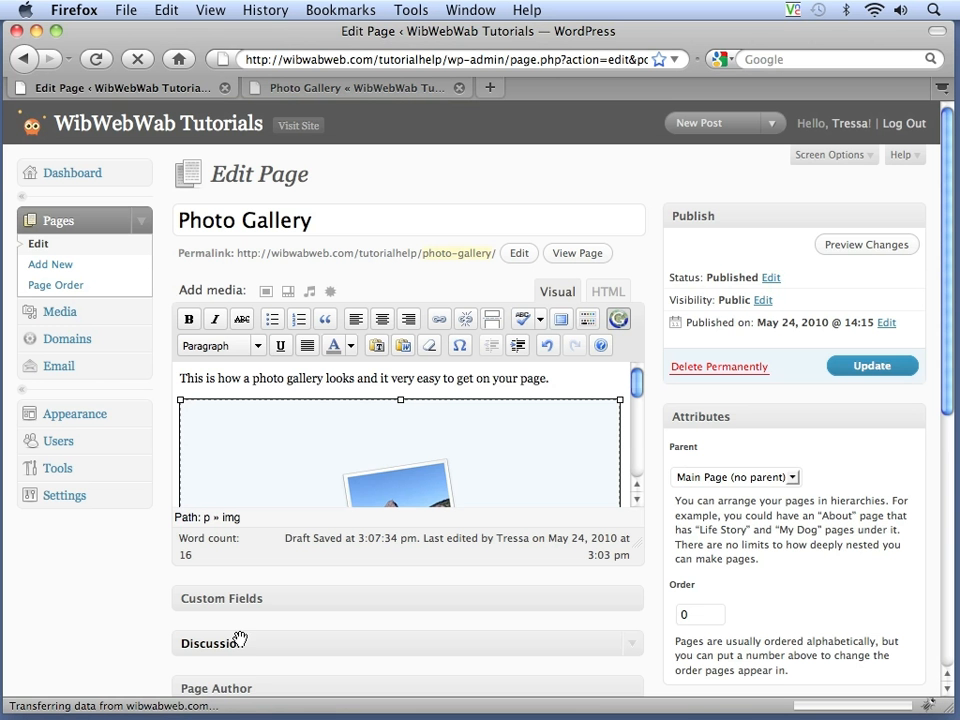
Step: Preview the page changes to check the gallery's column layout, and return to the page editor
{"action": "left_click", "coordinate": [855, 247]}
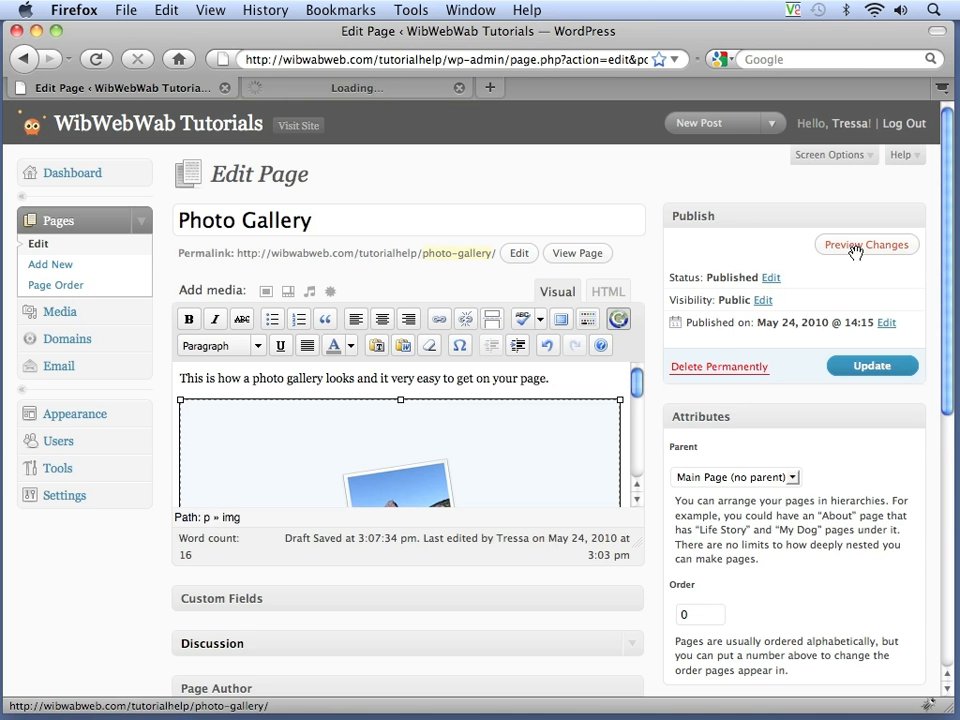
{"action": "left_click", "coordinate": [352, 90]}
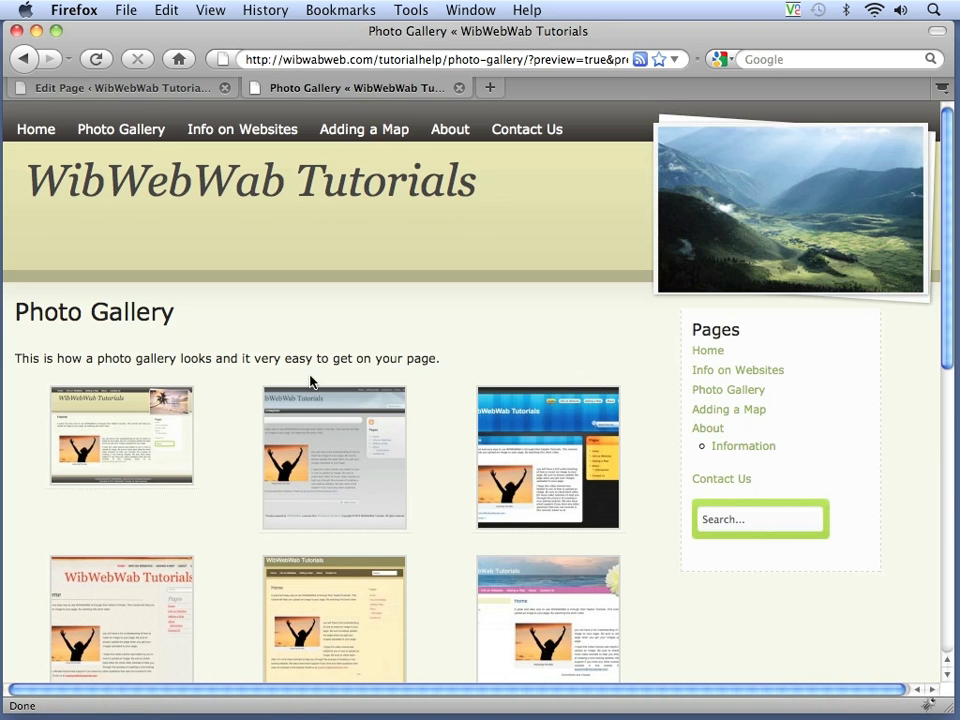
{"action": "left_click", "coordinate": [150, 89]}
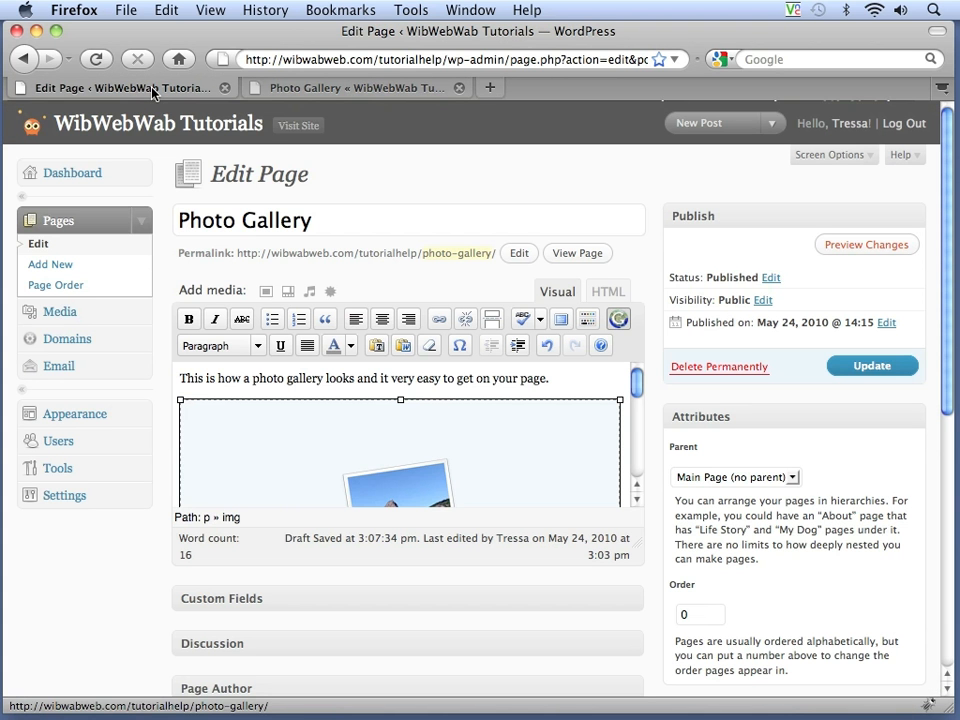
Step: Deselect the gallery in the page content and update the published Photo Gallery page
{"action": "left_click", "coordinate": [265, 484]}
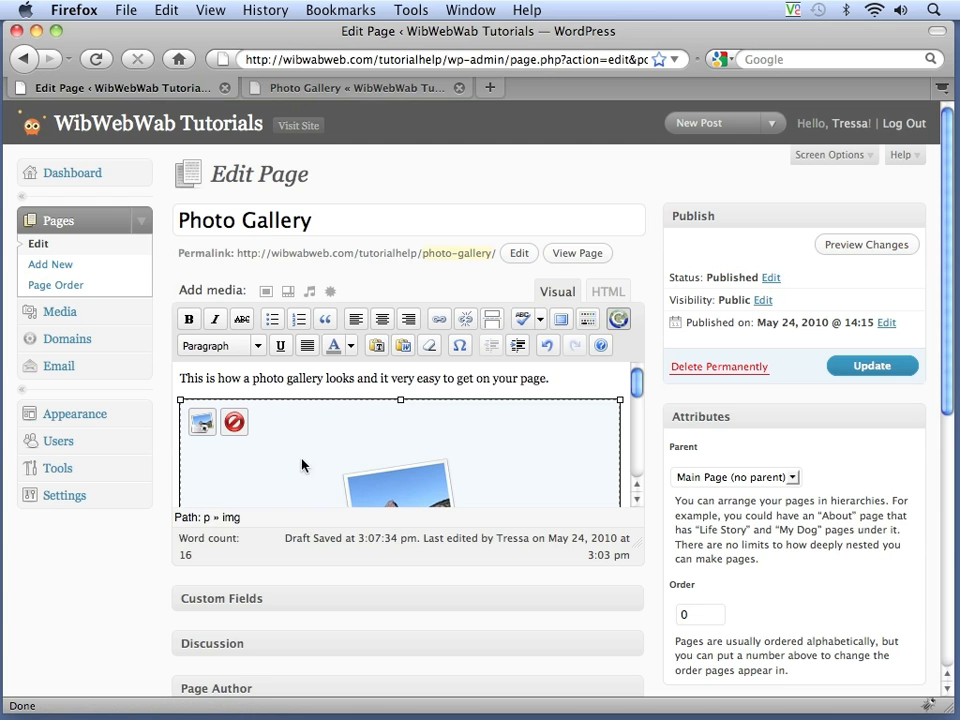
{"action": "left_click", "coordinate": [239, 444]}
{"action": "left_click", "coordinate": [626, 386]}
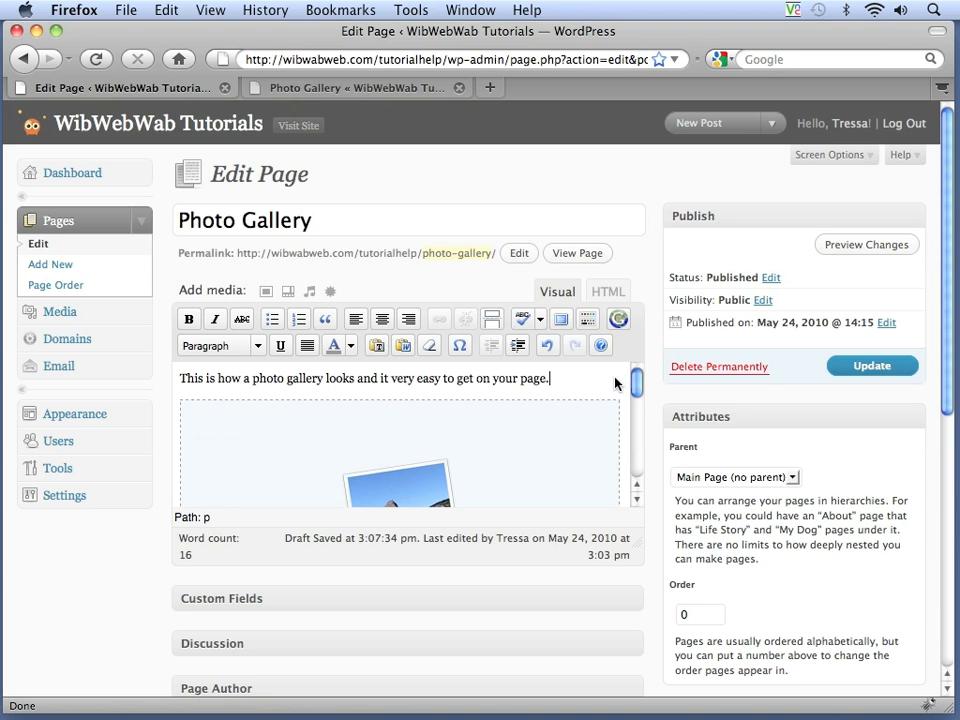
{"action": "left_click", "coordinate": [866, 367]}
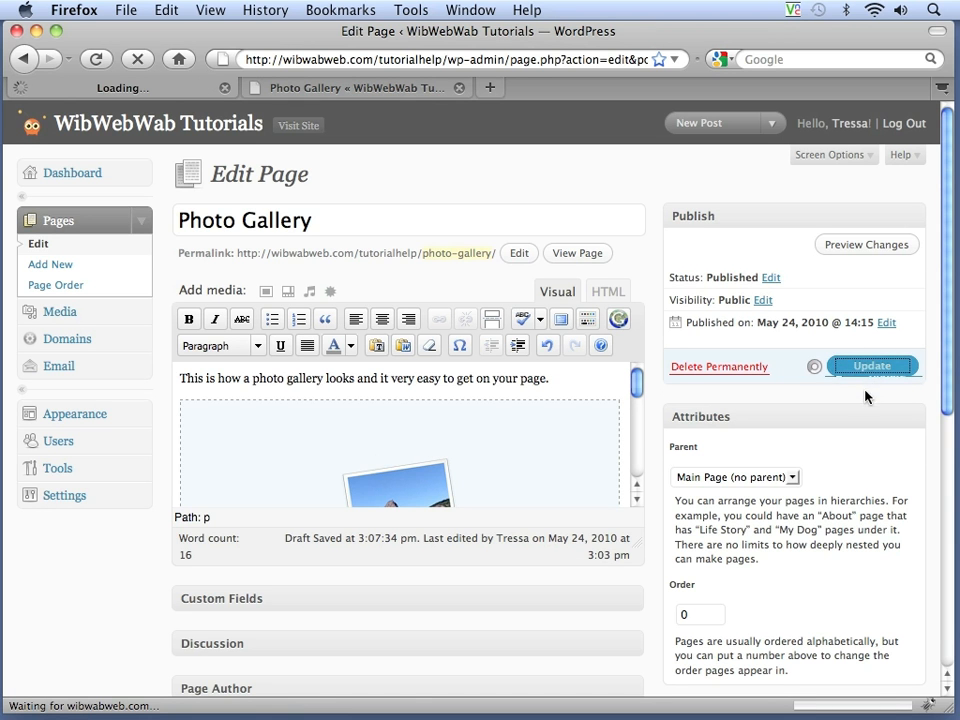